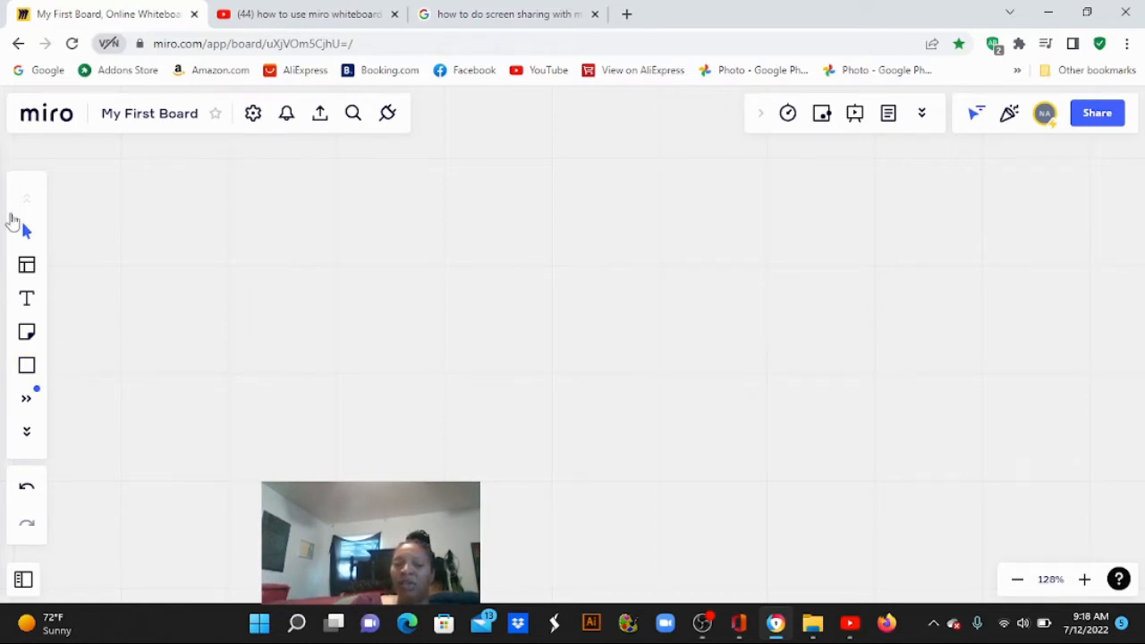
Open the My First Board whiteboard in a new browser tab
{"action": "left_click", "coordinate": [27, 433]}
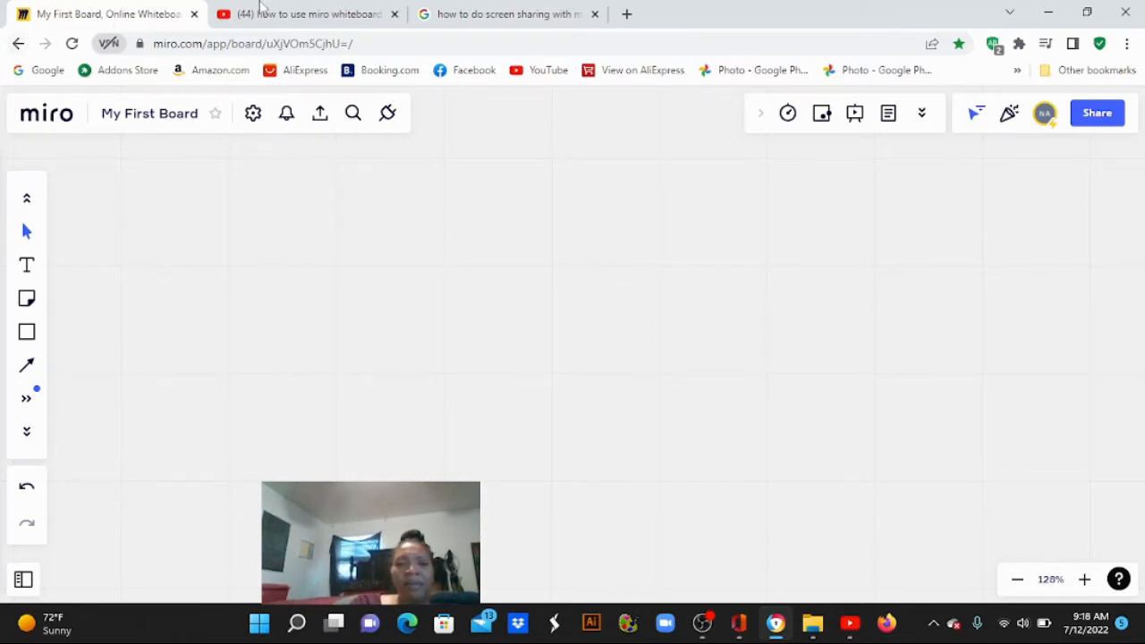
{"action": "left_click", "coordinate": [630, 21]}
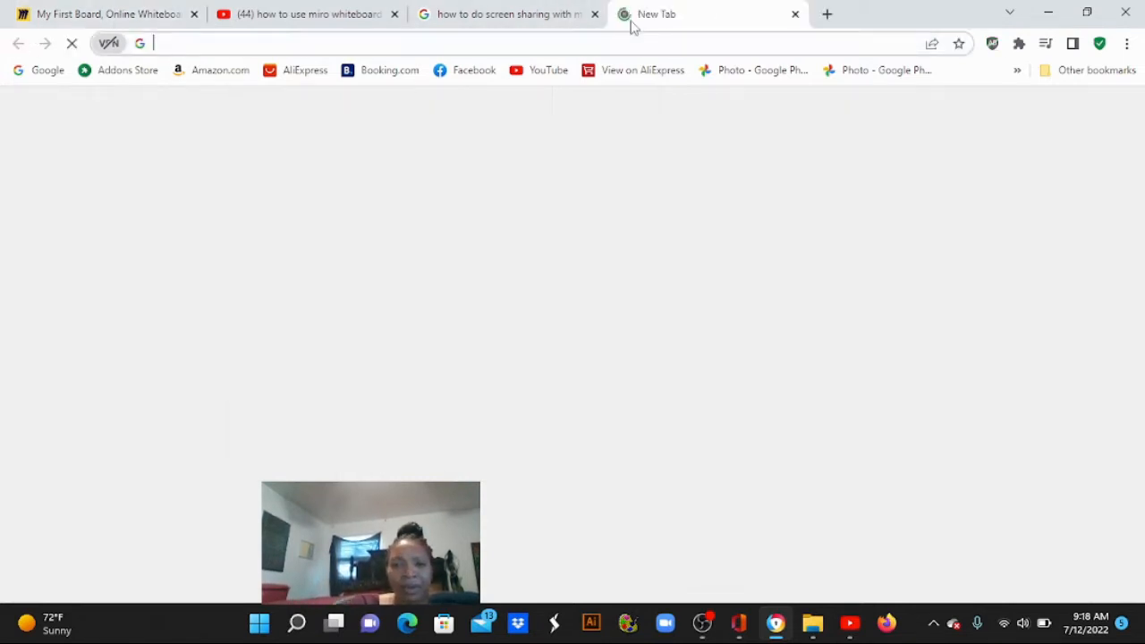
{"action": "type", "text": "mi"}
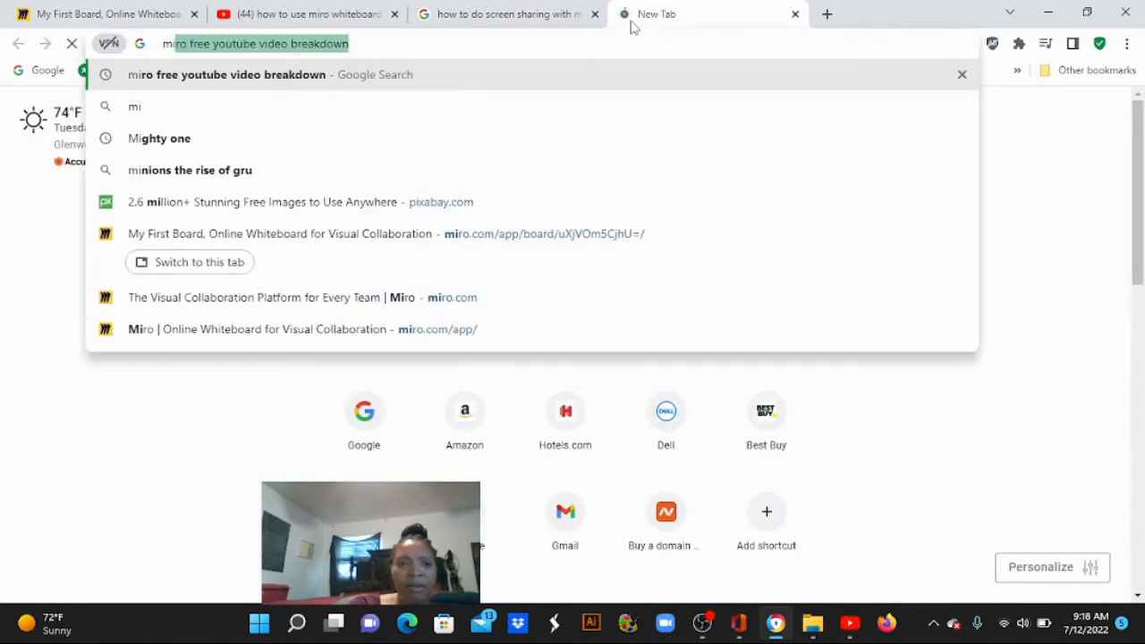
{"action": "type", "text": "ro"}
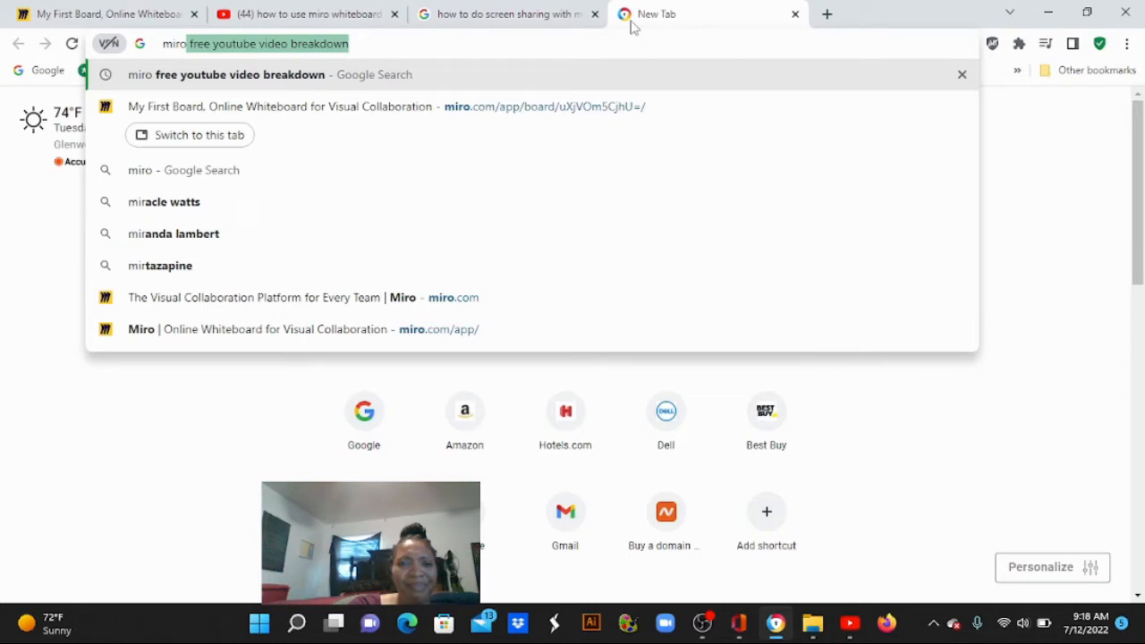
{"action": "left_click", "coordinate": [408, 110]}
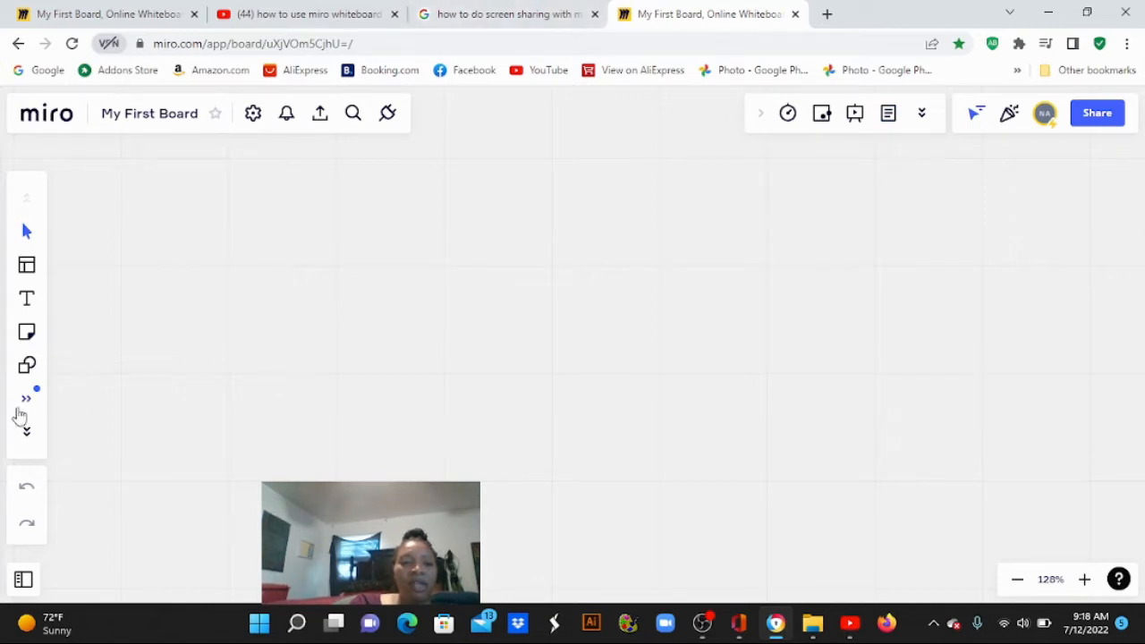
Place a single red dot on the empty board with the pen tool
{"action": "left_click", "coordinate": [24, 434]}
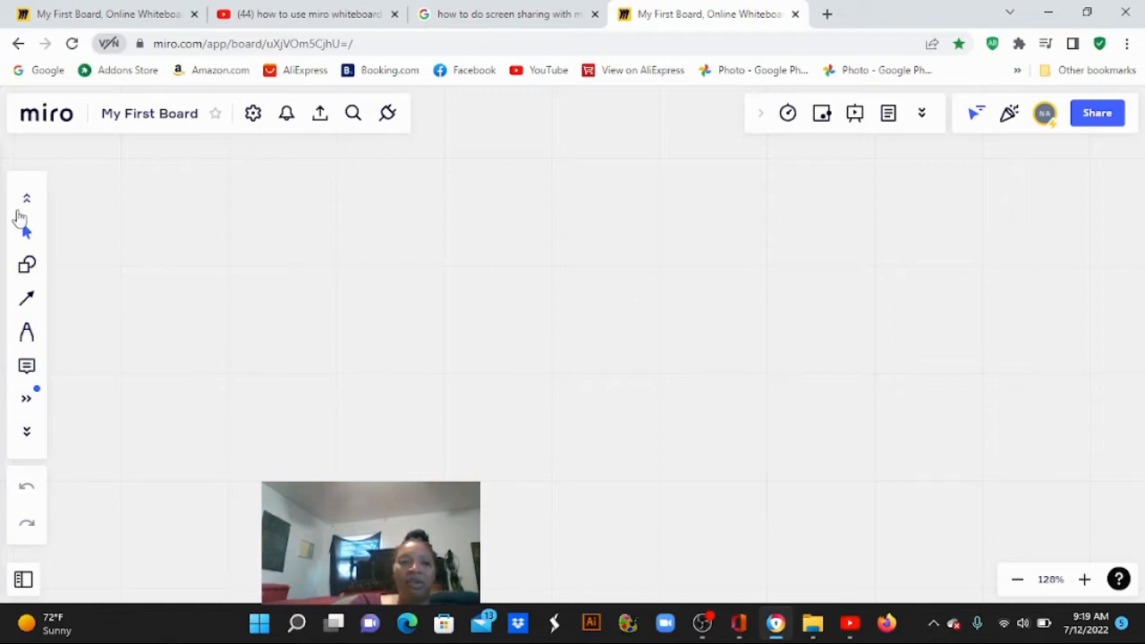
{"action": "left_click", "coordinate": [27, 435]}
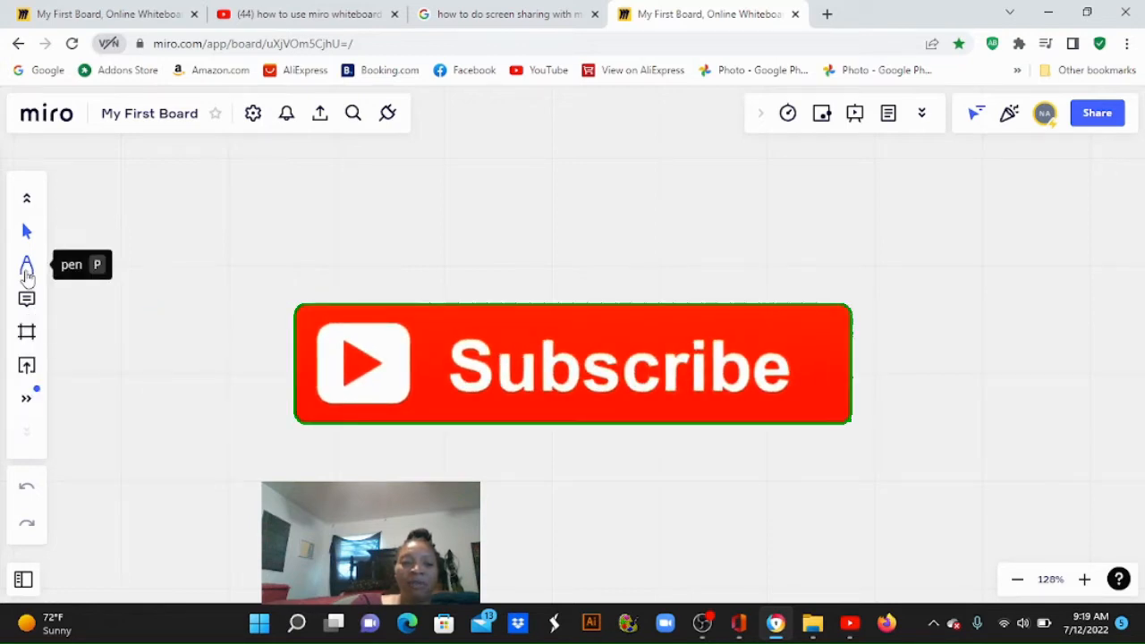
{"action": "left_click", "coordinate": [27, 268]}
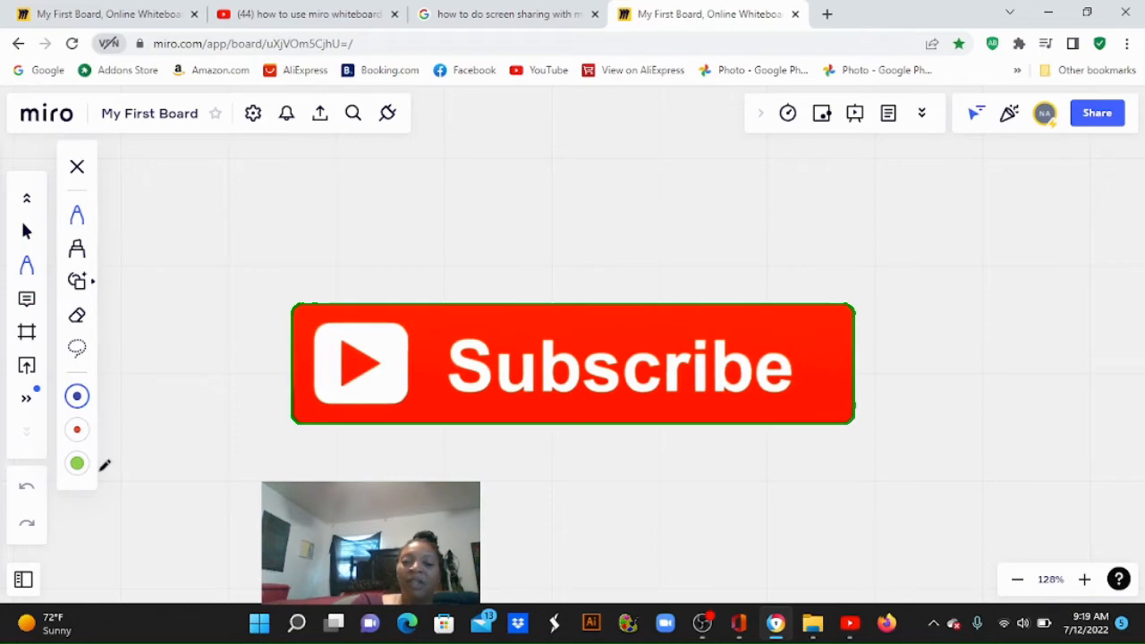
{"action": "left_click", "coordinate": [78, 433]}
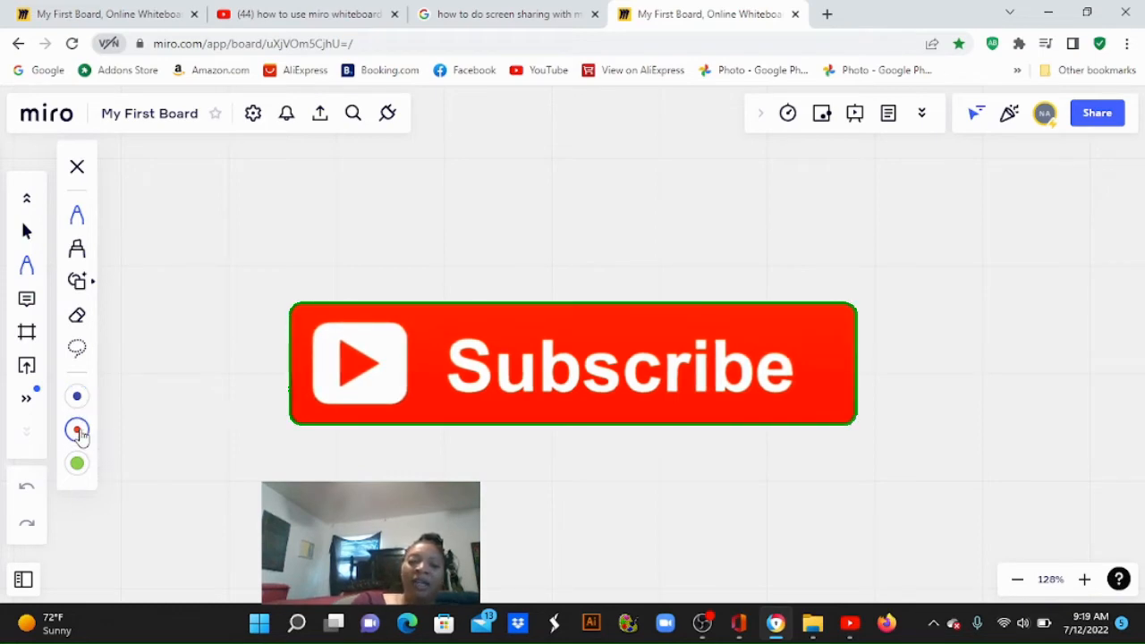
{"action": "left_click", "coordinate": [318, 246]}
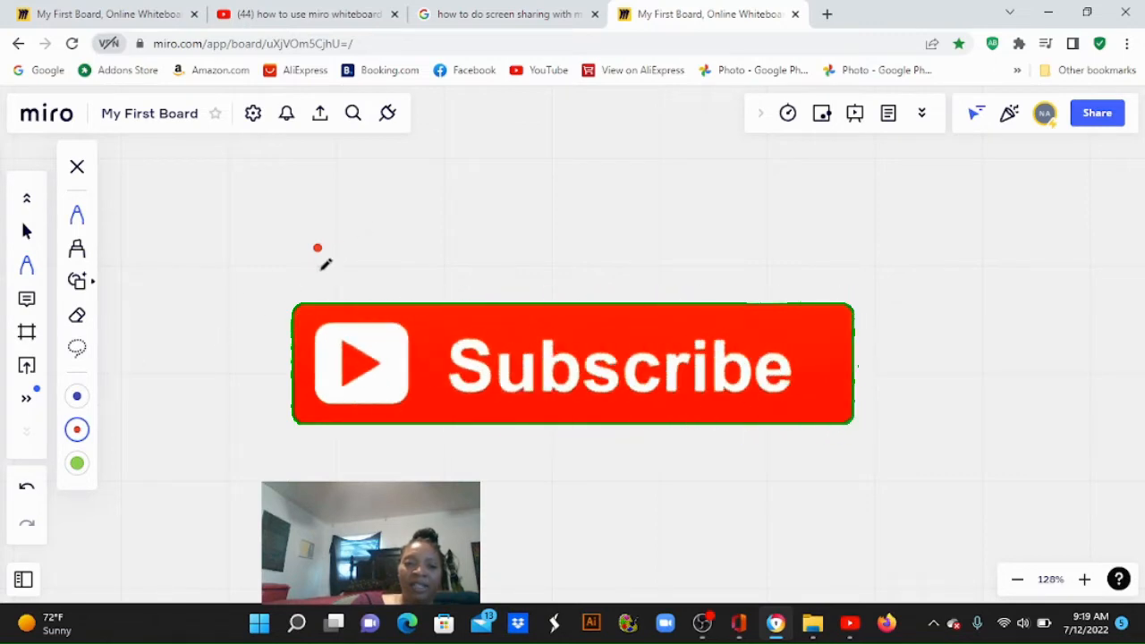
Reduce the red pen's thickness and handwrite "Hi" beside the red dot
{"action": "left_click", "coordinate": [91, 431]}
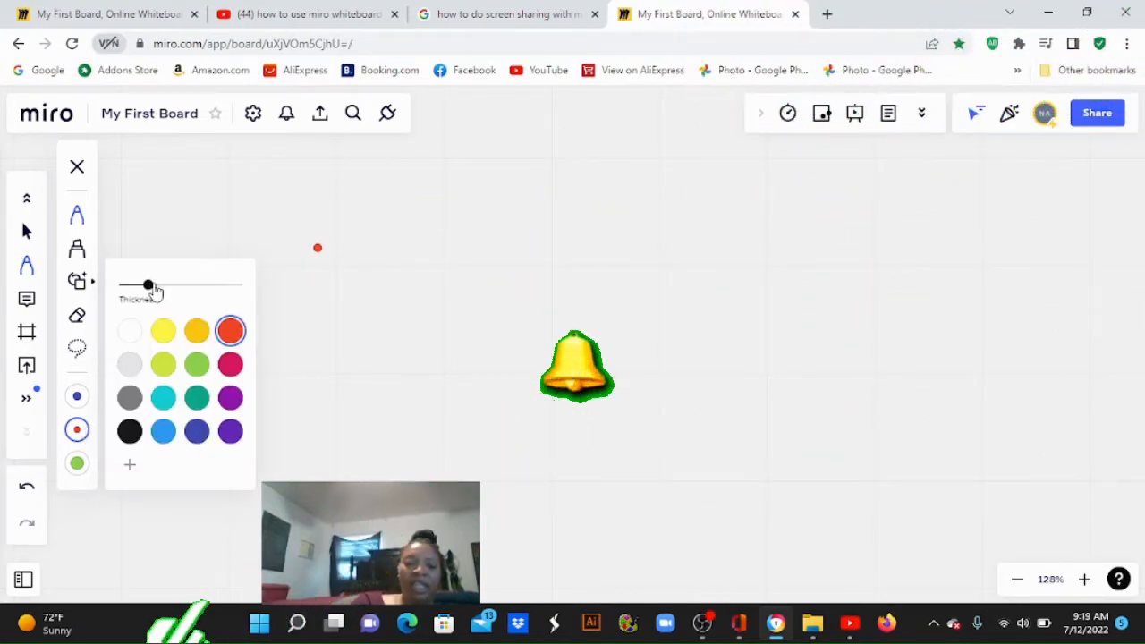
{"action": "left_click_drag", "start_coordinate": [151, 286], "coordinate": [128, 298]}
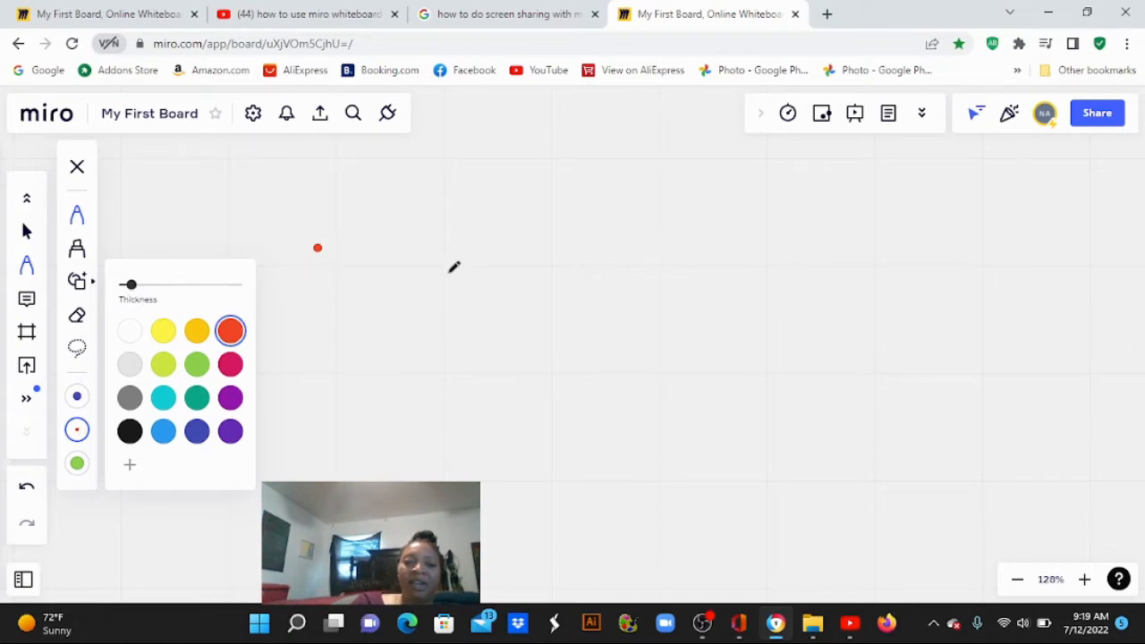
{"action": "left_click_drag", "start_coordinate": [451, 271], "coordinate": [452, 224]}
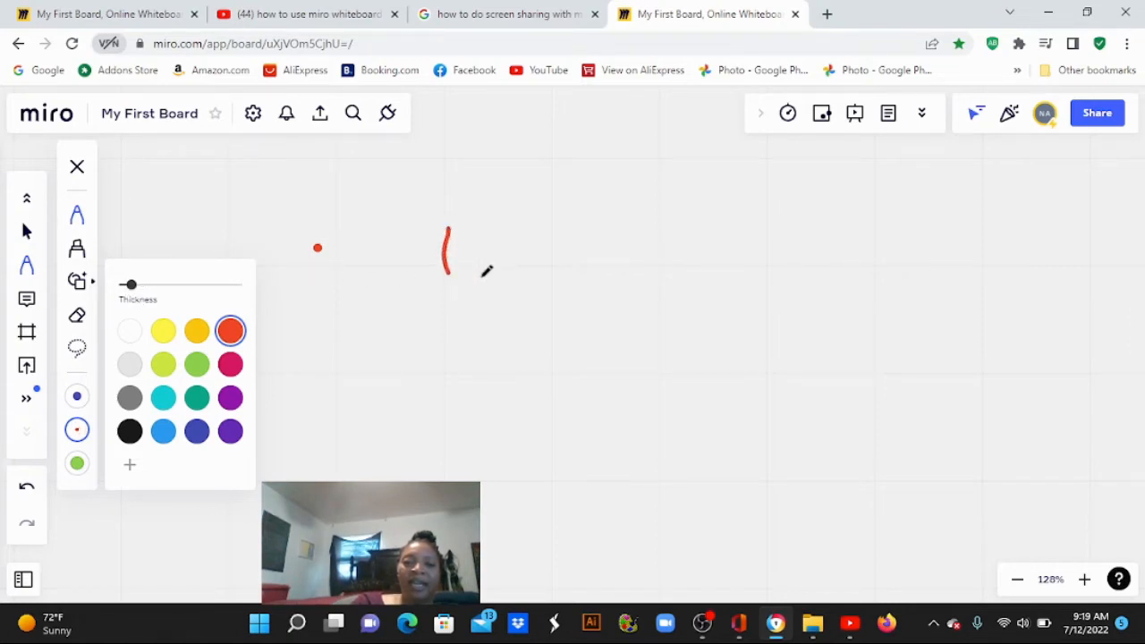
{"action": "mouse_move", "coordinate": [482, 274]}
{"action": "left_mouse_down"}
{"action": "mouse_move", "coordinate": [471, 223]}
{"action": "mouse_move", "coordinate": [507, 229]}
{"action": "mouse_move", "coordinate": [507, 240]}
{"action": "left_mouse_up"}
{"action": "left_click", "coordinate": [501, 226]}
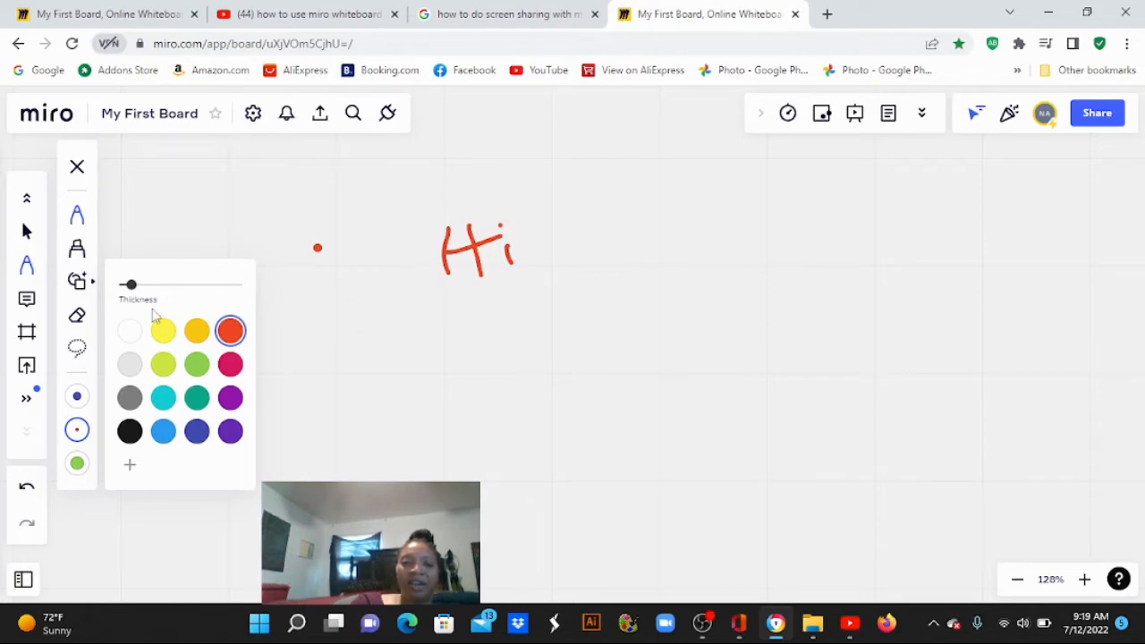
Increase the pen's thickness, change its colour to purple and handwrite "Hi" below the red one
{"action": "left_click_drag", "start_coordinate": [133, 292], "coordinate": [166, 302]}
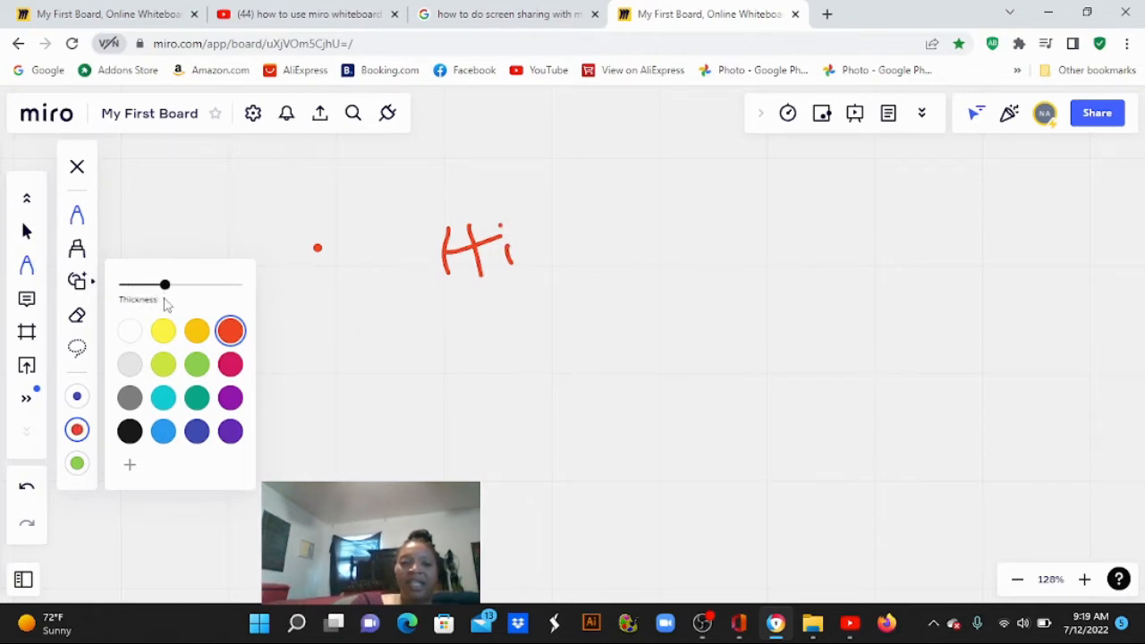
{"action": "left_click", "coordinate": [230, 397]}
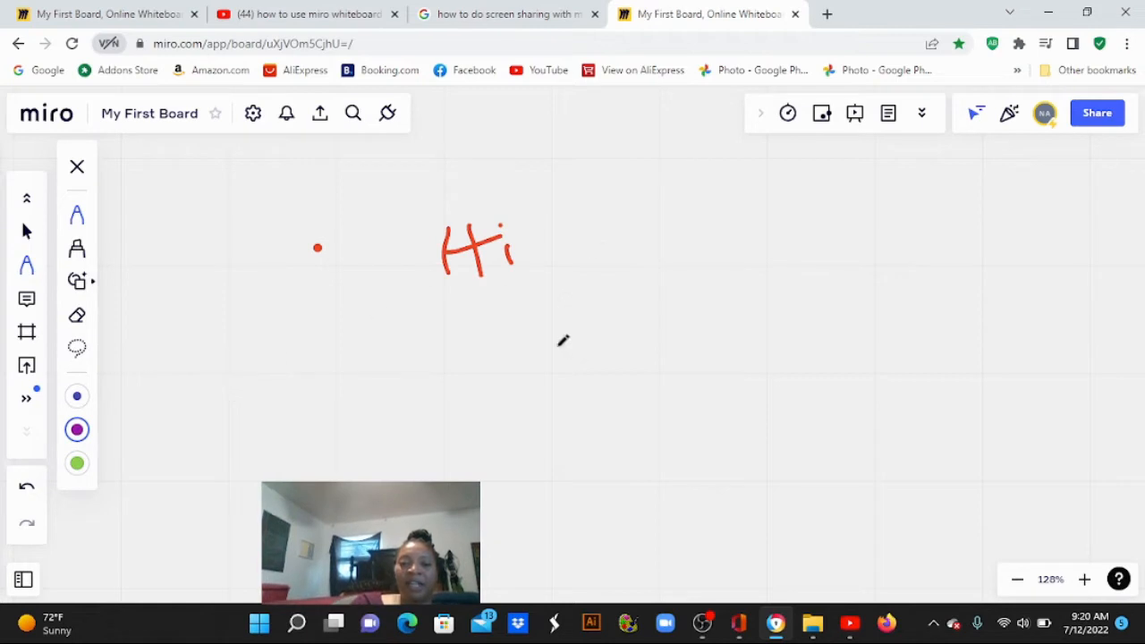
{"action": "left_click_drag", "start_coordinate": [505, 306], "coordinate": [505, 363]}
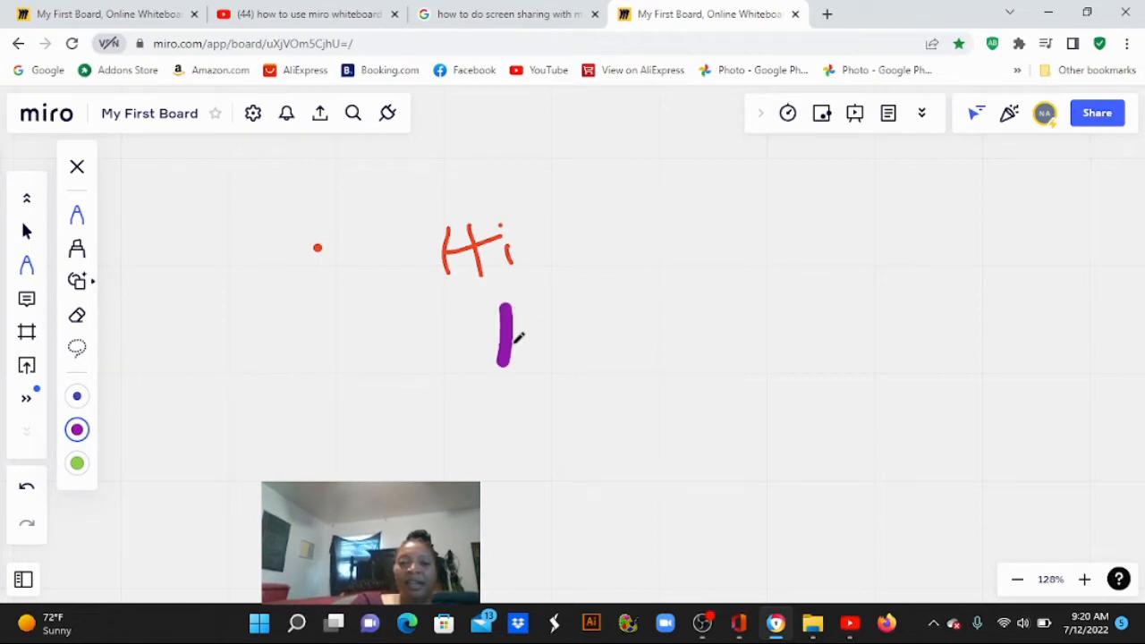
{"action": "mouse_move", "coordinate": [534, 301]}
{"action": "left_mouse_down"}
{"action": "mouse_move", "coordinate": [531, 355]}
{"action": "mouse_move", "coordinate": [529, 331]}
{"action": "left_mouse_up"}
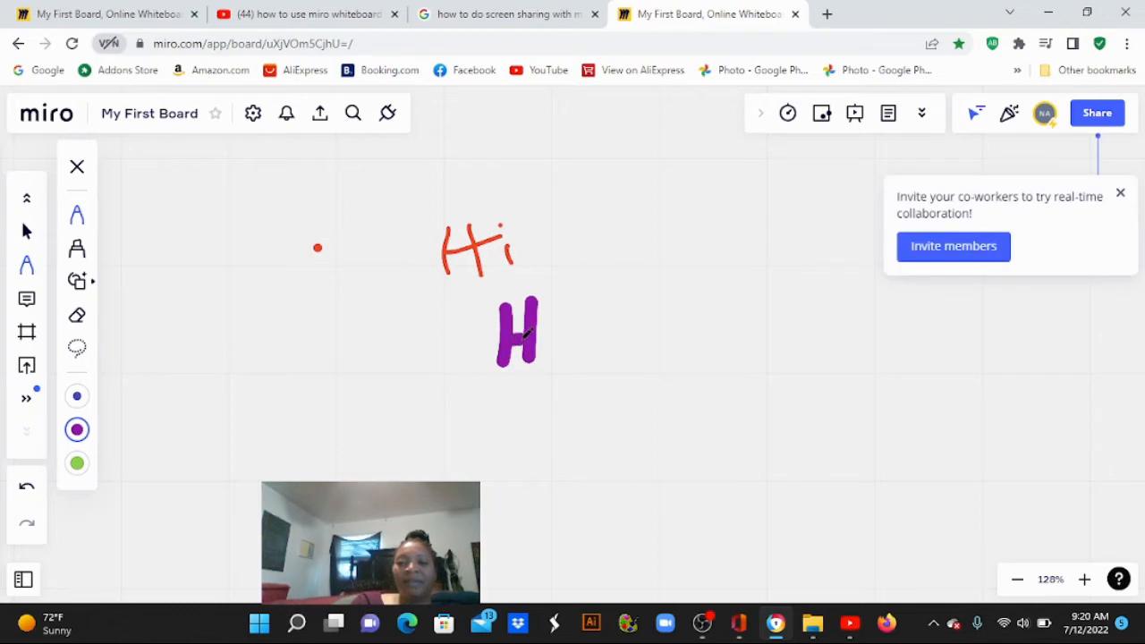
{"action": "left_click_drag", "start_coordinate": [571, 315], "coordinate": [568, 366]}
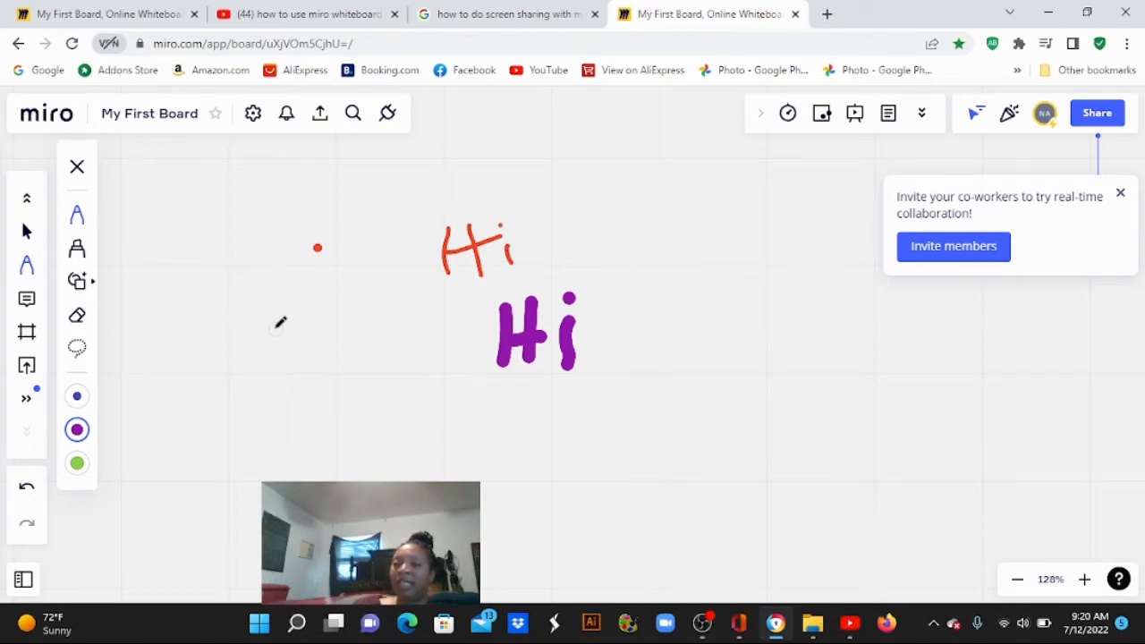
Dismiss the invitation pop-up and erase the red dot and both handwritten words from the board
{"action": "left_click", "coordinate": [1121, 194]}
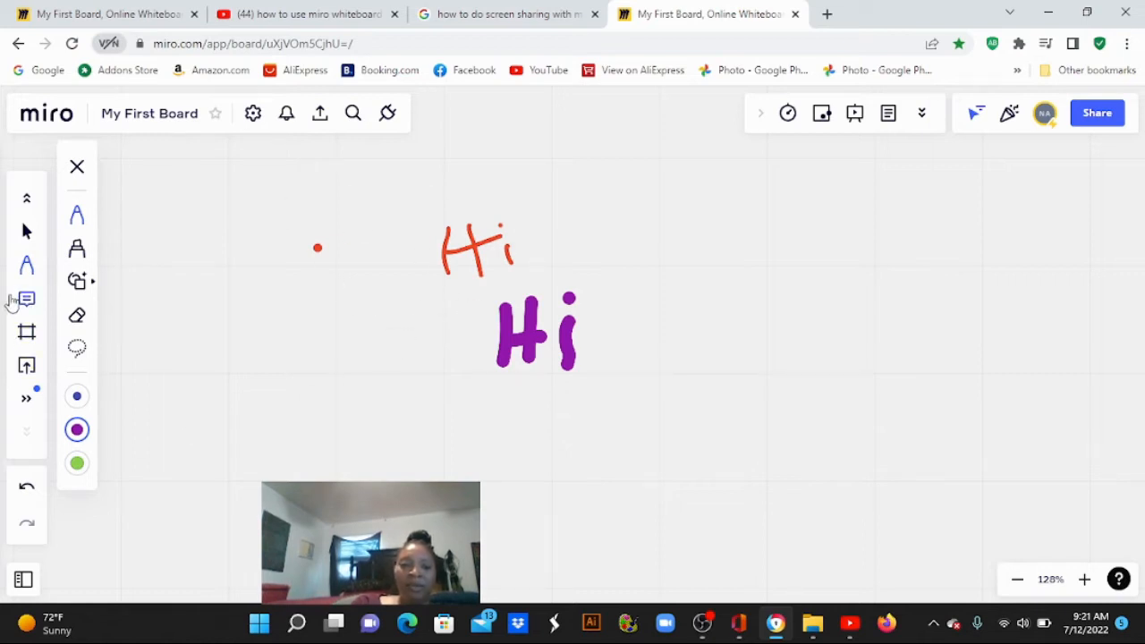
{"action": "left_click", "coordinate": [80, 319]}
{"action": "mouse_move", "coordinate": [488, 224]}
{"action": "left_mouse_down"}
{"action": "mouse_move", "coordinate": [465, 233]}
{"action": "mouse_move", "coordinate": [456, 285]}
{"action": "mouse_move", "coordinate": [498, 210]}
{"action": "mouse_move", "coordinate": [603, 227]}
{"action": "mouse_move", "coordinate": [518, 259]}
{"action": "mouse_move", "coordinate": [543, 178]}
{"action": "mouse_move", "coordinate": [501, 232]}
{"action": "mouse_move", "coordinate": [504, 223]}
{"action": "mouse_move", "coordinate": [338, 299]}
{"action": "mouse_move", "coordinate": [346, 248]}
{"action": "mouse_move", "coordinate": [317, 245]}
{"action": "mouse_move", "coordinate": [596, 345]}
{"action": "mouse_move", "coordinate": [421, 271]}
{"action": "mouse_move", "coordinate": [547, 220]}
{"action": "mouse_move", "coordinate": [570, 360]}
{"action": "mouse_move", "coordinate": [596, 269]}
{"action": "left_mouse_up"}
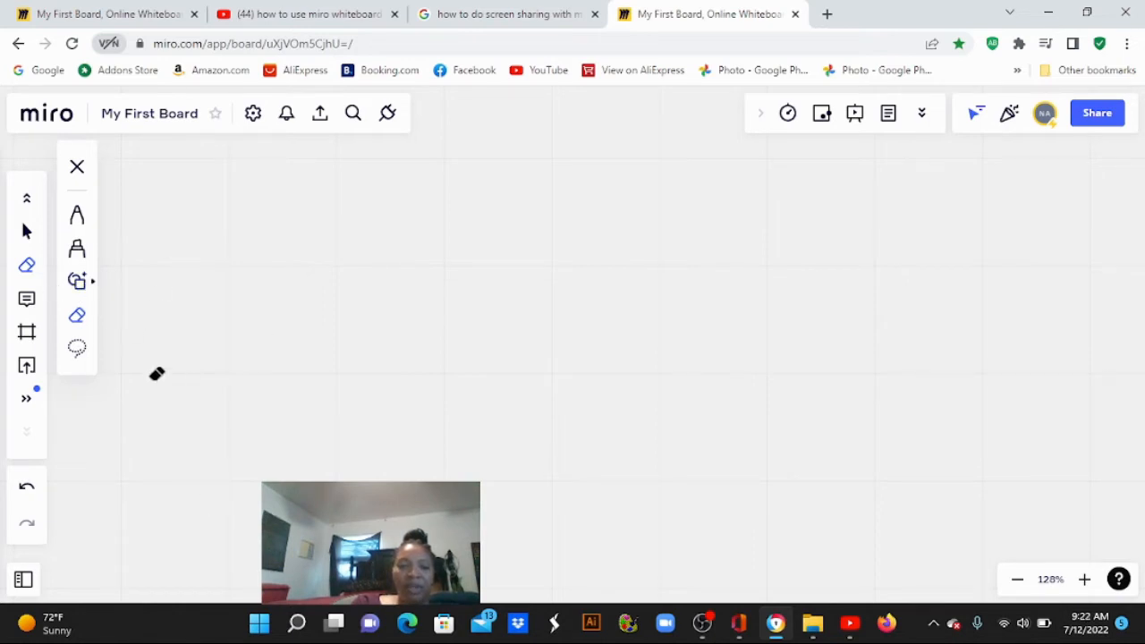
Draw a wavy yellow stroke with the highlighter, and set the highlighter colour to orange
{"action": "left_click", "coordinate": [77, 250]}
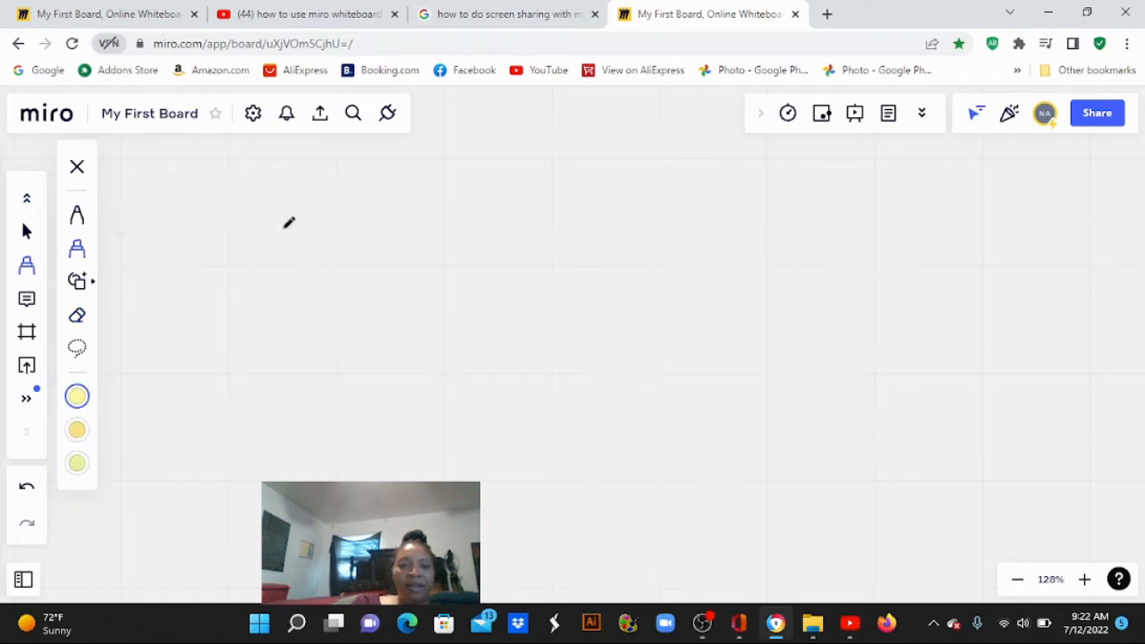
{"action": "mouse_move", "coordinate": [305, 300]}
{"action": "left_mouse_down"}
{"action": "mouse_move", "coordinate": [360, 211]}
{"action": "mouse_move", "coordinate": [396, 222]}
{"action": "mouse_move", "coordinate": [414, 307]}
{"action": "left_mouse_up"}
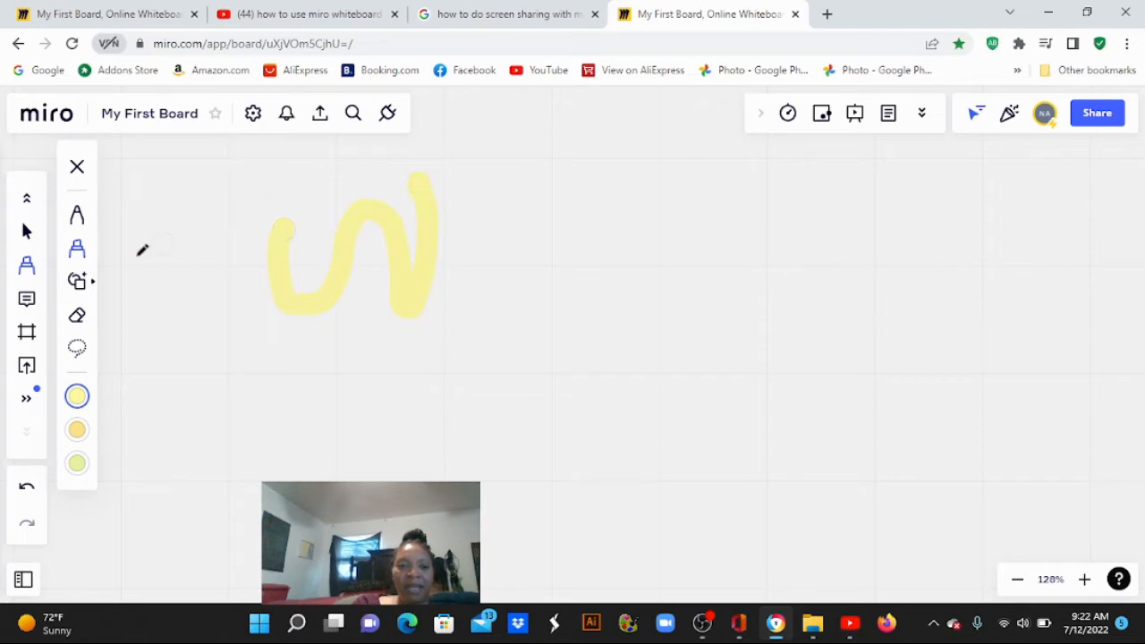
{"action": "left_click", "coordinate": [77, 430]}
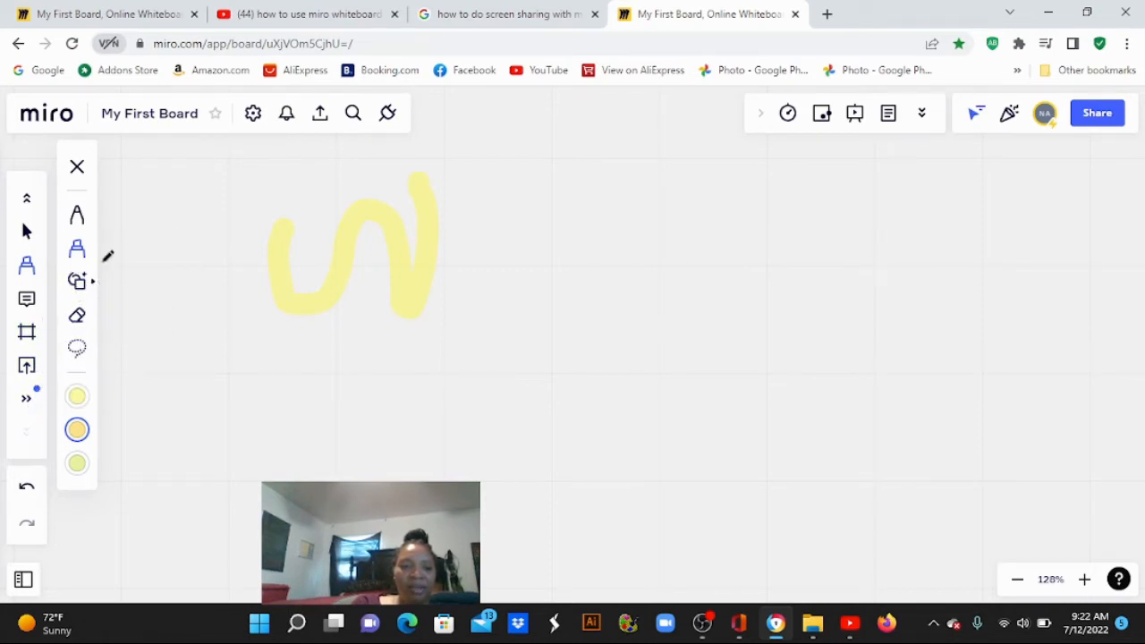
Handwrite "Hello" with the thick purple pen below the yellow highlighter stroke
{"action": "left_click", "coordinate": [27, 204]}
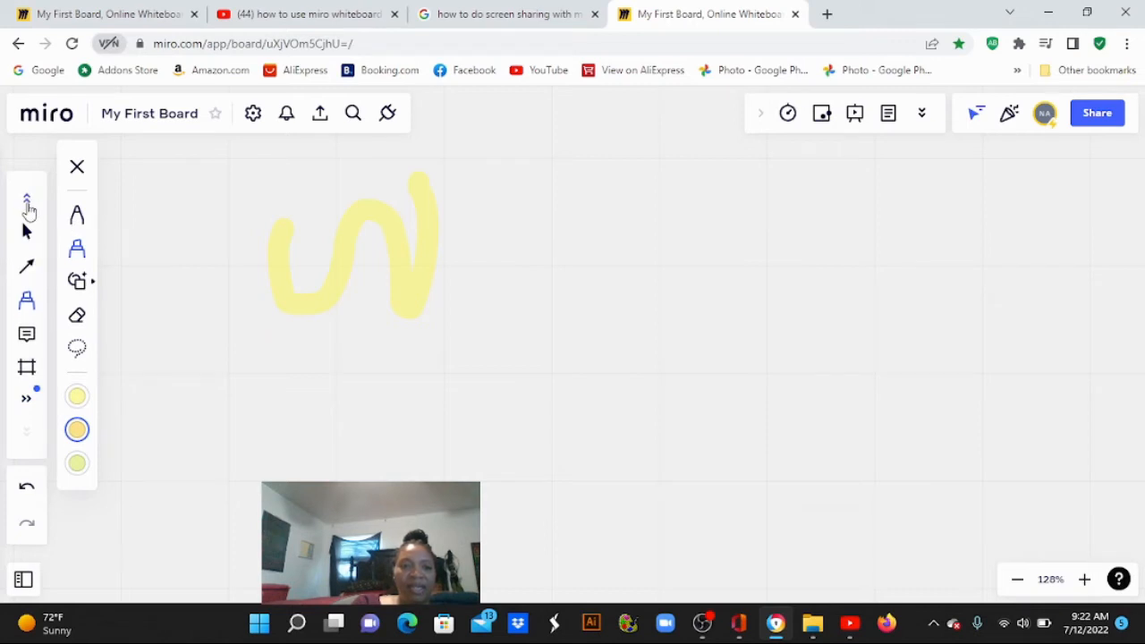
{"action": "left_click", "coordinate": [79, 215]}
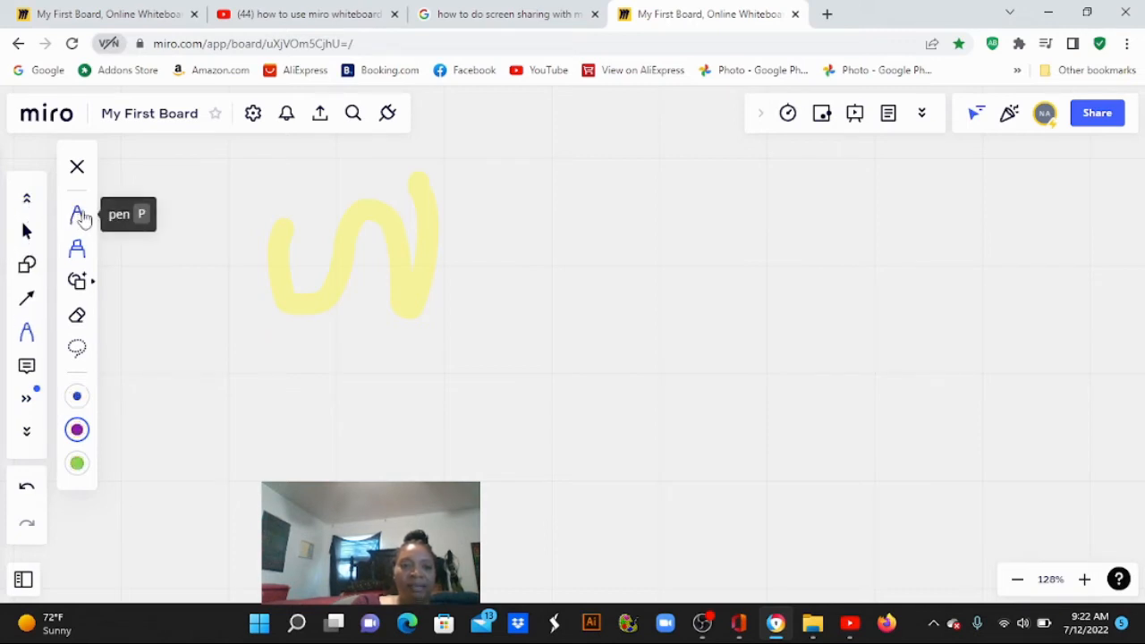
{"action": "left_click_drag", "start_coordinate": [280, 341], "coordinate": [285, 412]}
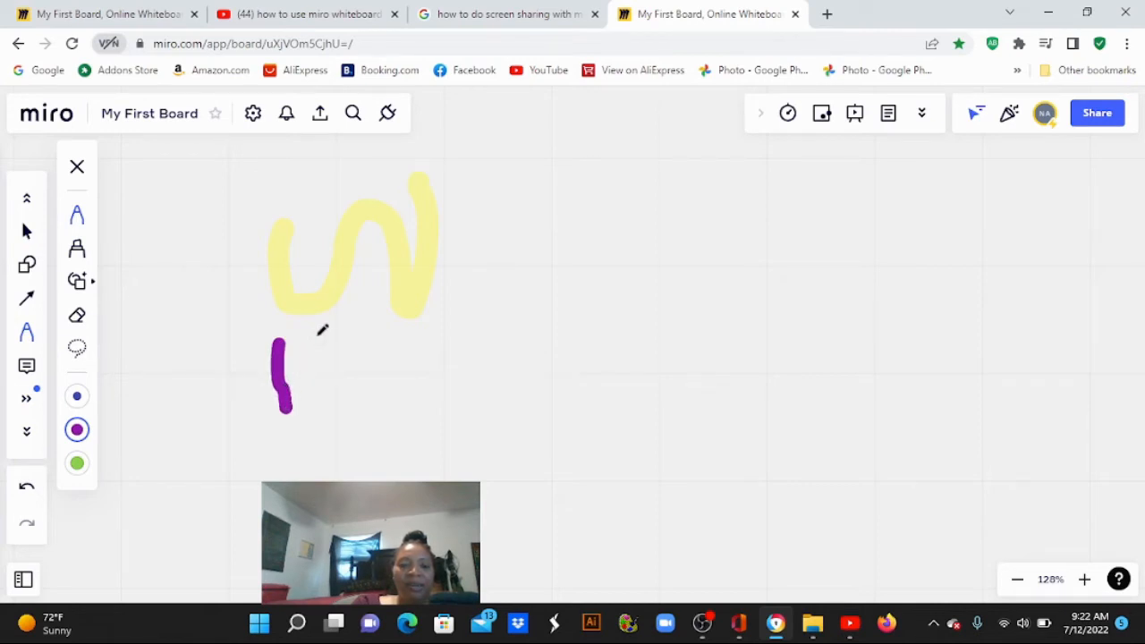
{"action": "mouse_move", "coordinate": [321, 331]}
{"action": "left_mouse_down"}
{"action": "mouse_move", "coordinate": [313, 399]}
{"action": "mouse_move", "coordinate": [311, 374]}
{"action": "mouse_move", "coordinate": [371, 367]}
{"action": "left_mouse_up"}
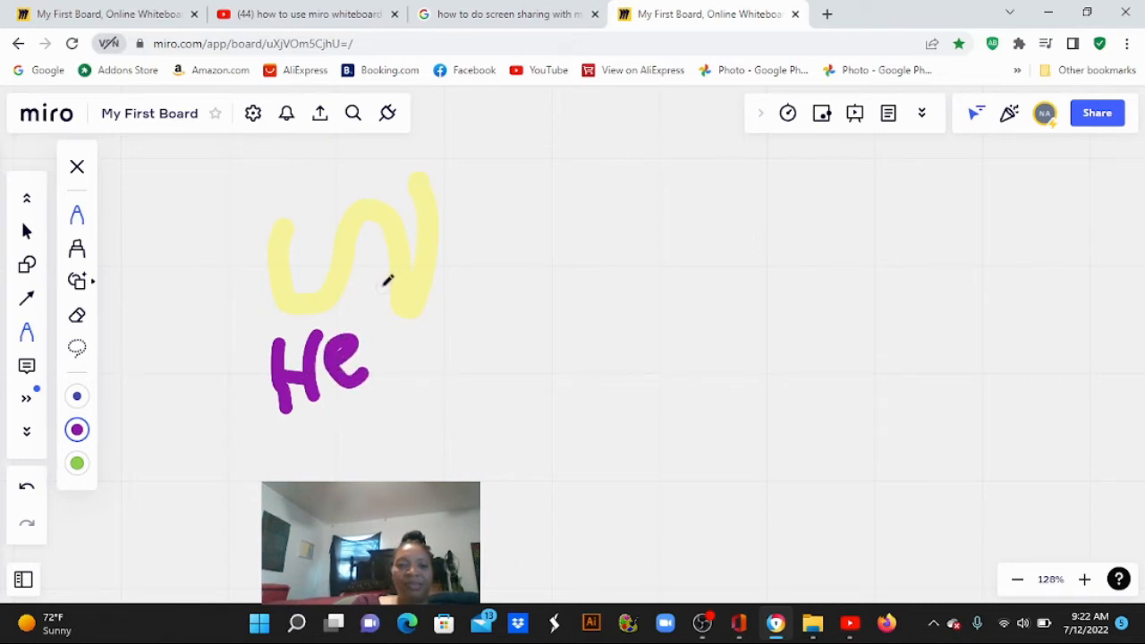
{"action": "left_click_drag", "start_coordinate": [383, 284], "coordinate": [395, 379]}
{"action": "mouse_move", "coordinate": [402, 292]}
{"action": "left_mouse_down"}
{"action": "mouse_move", "coordinate": [427, 383]}
{"action": "mouse_move", "coordinate": [475, 350]}
{"action": "mouse_move", "coordinate": [458, 340]}
{"action": "left_mouse_up"}
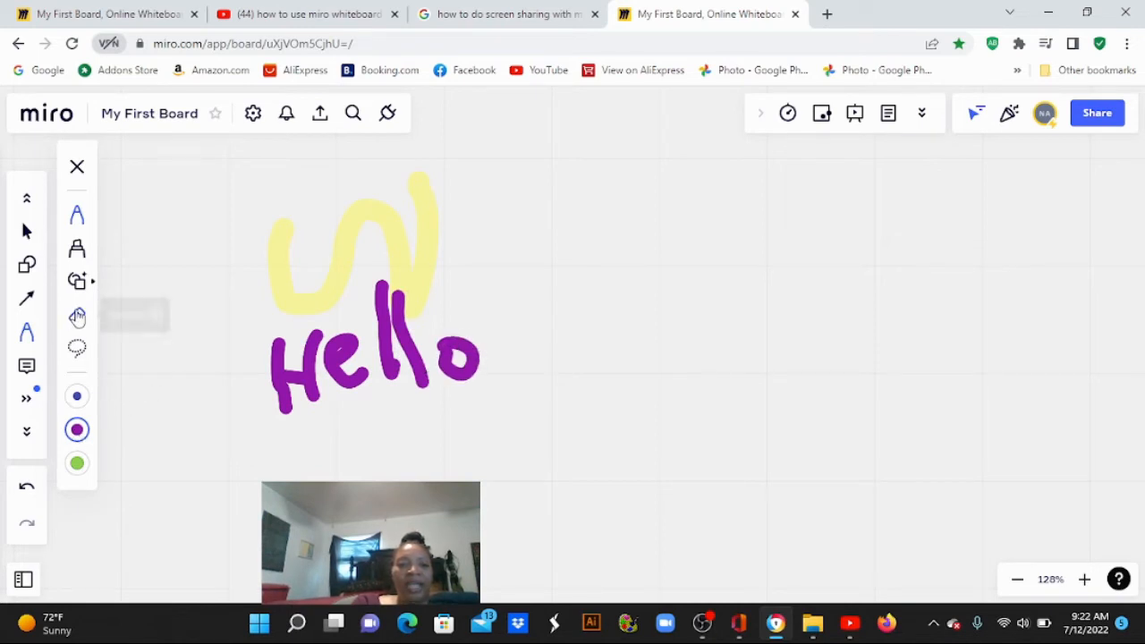
Highlight the handwritten word "Hello" with the orange highlighter
{"action": "left_click", "coordinate": [77, 248]}
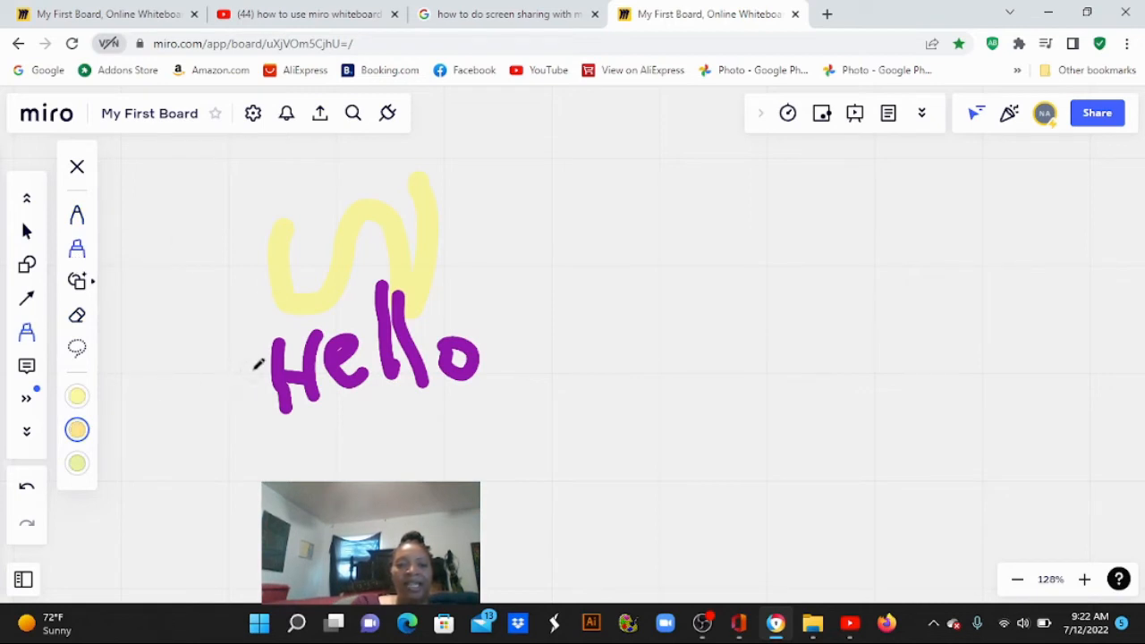
{"action": "mouse_move", "coordinate": [258, 363]}
{"action": "left_mouse_down"}
{"action": "mouse_move", "coordinate": [454, 335]}
{"action": "mouse_move", "coordinate": [210, 390]}
{"action": "mouse_move", "coordinate": [484, 326]}
{"action": "mouse_move", "coordinate": [537, 324]}
{"action": "mouse_move", "coordinate": [501, 381]}
{"action": "mouse_move", "coordinate": [454, 371]}
{"action": "left_mouse_up"}
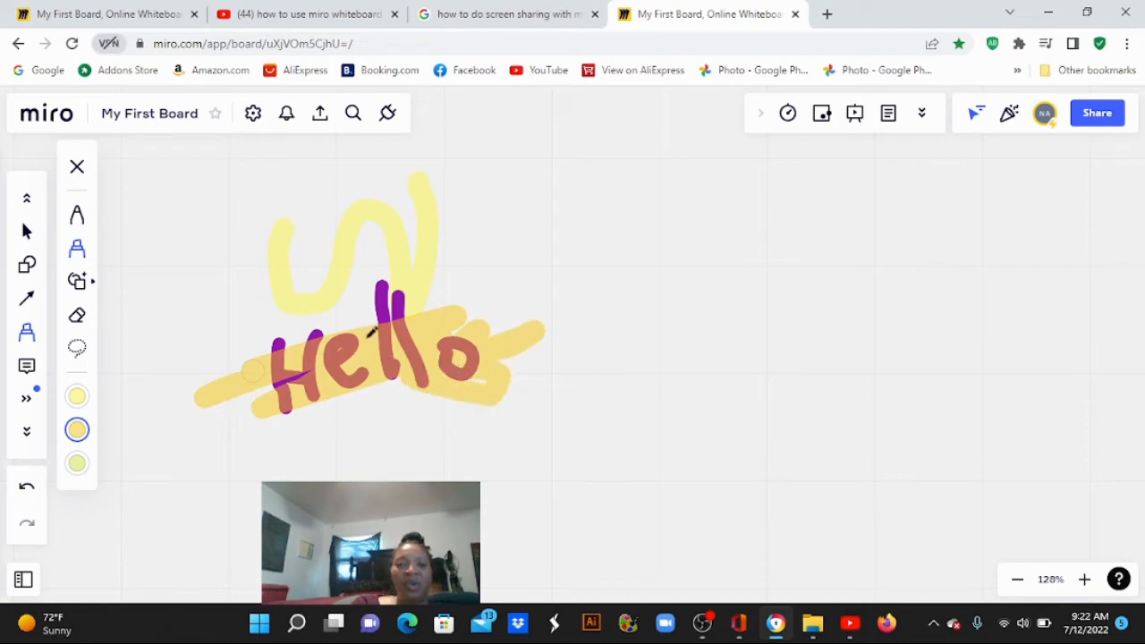
{"action": "mouse_move", "coordinate": [308, 333]}
{"action": "left_mouse_down"}
{"action": "mouse_move", "coordinate": [437, 258]}
{"action": "mouse_move", "coordinate": [351, 313]}
{"action": "mouse_move", "coordinate": [382, 319]}
{"action": "left_mouse_up"}
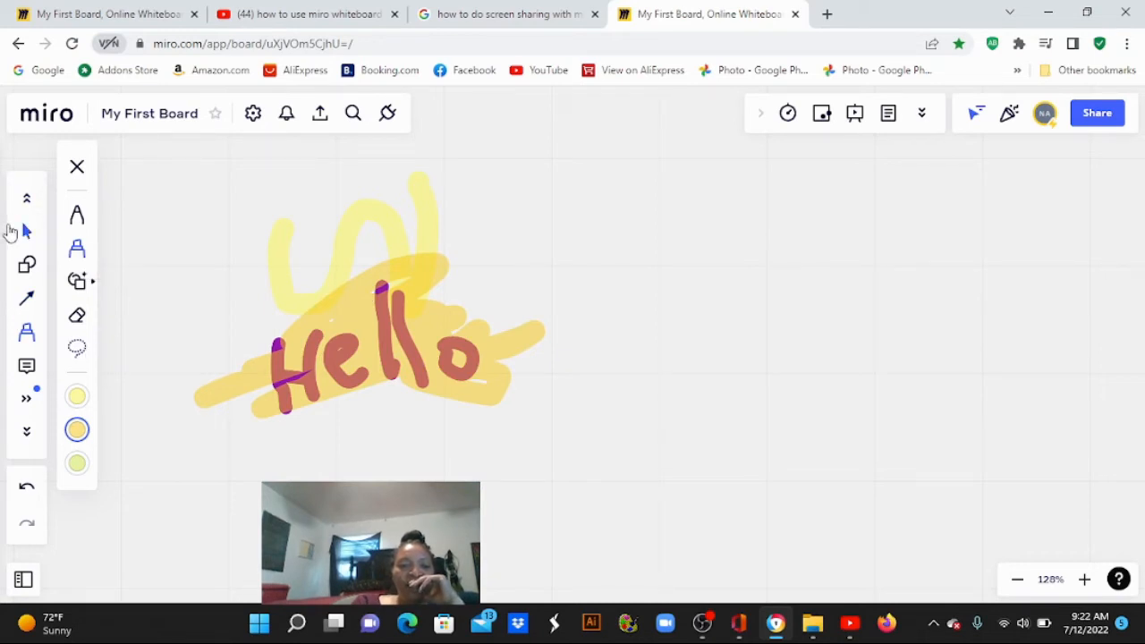
Add a text box beside the highlighted "Hello" reading "Hope You are Enjoying this tutorial"
{"action": "left_click", "coordinate": [27, 201]}
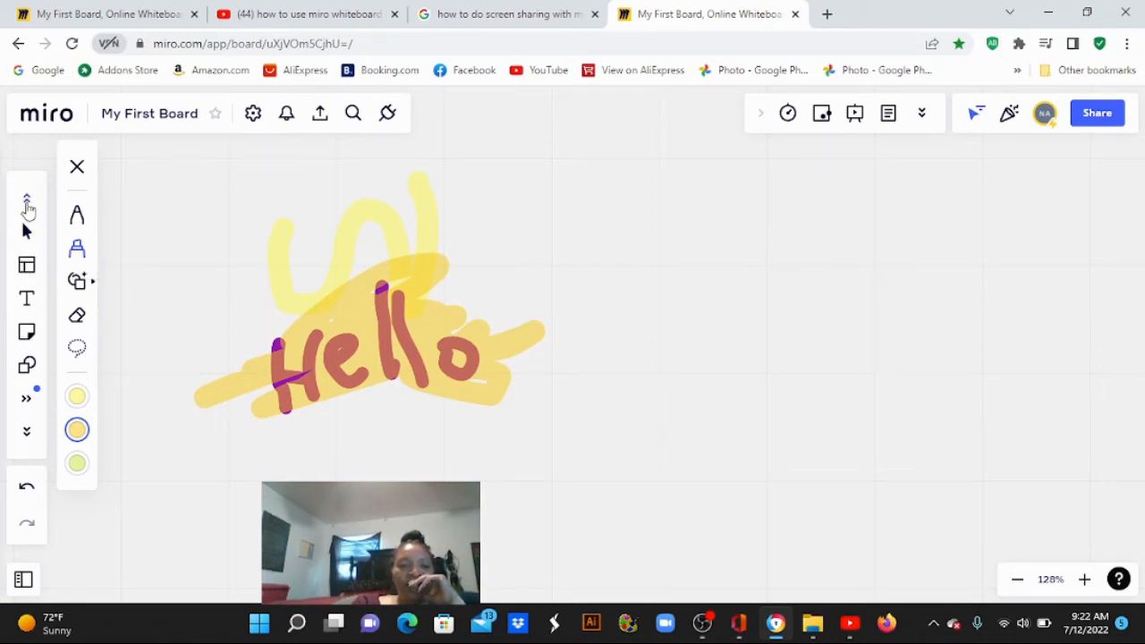
{"action": "left_click", "coordinate": [27, 299]}
{"action": "left_click", "coordinate": [554, 260]}
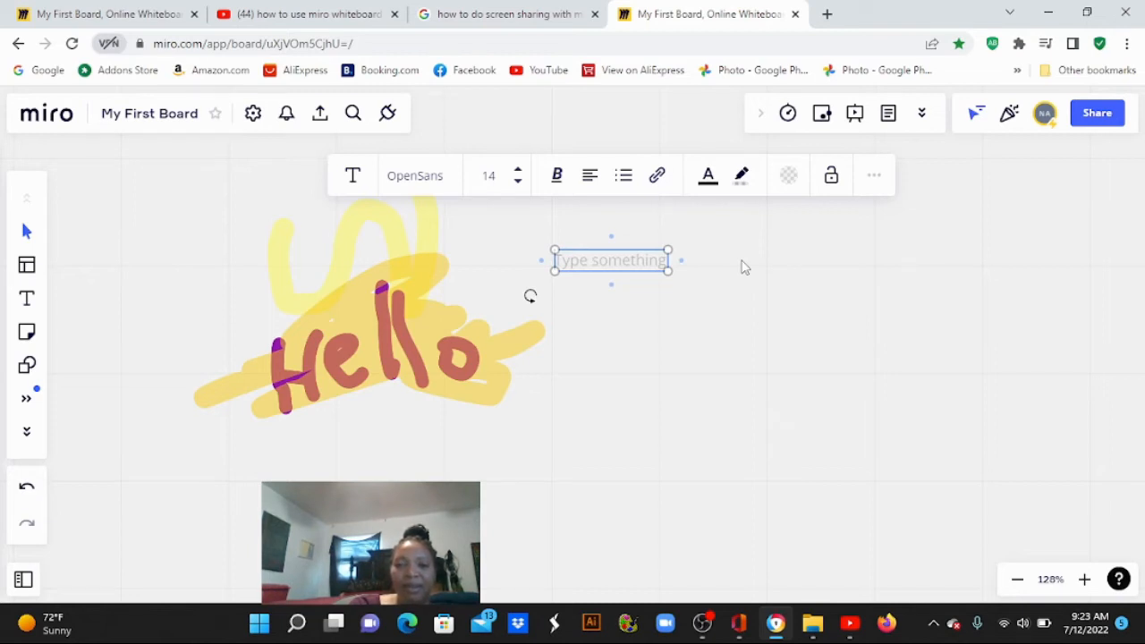
{"action": "type", "text": "Hoep"}
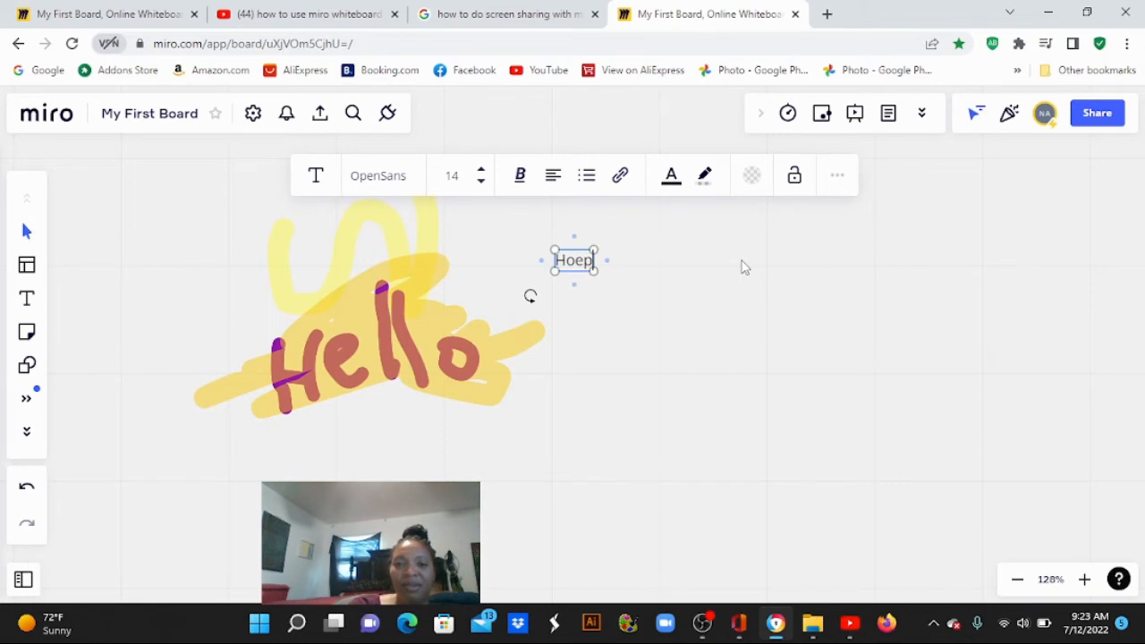
{"action": "key", "text": "BackSpace"}
{"action": "type", "text": "pe You"}
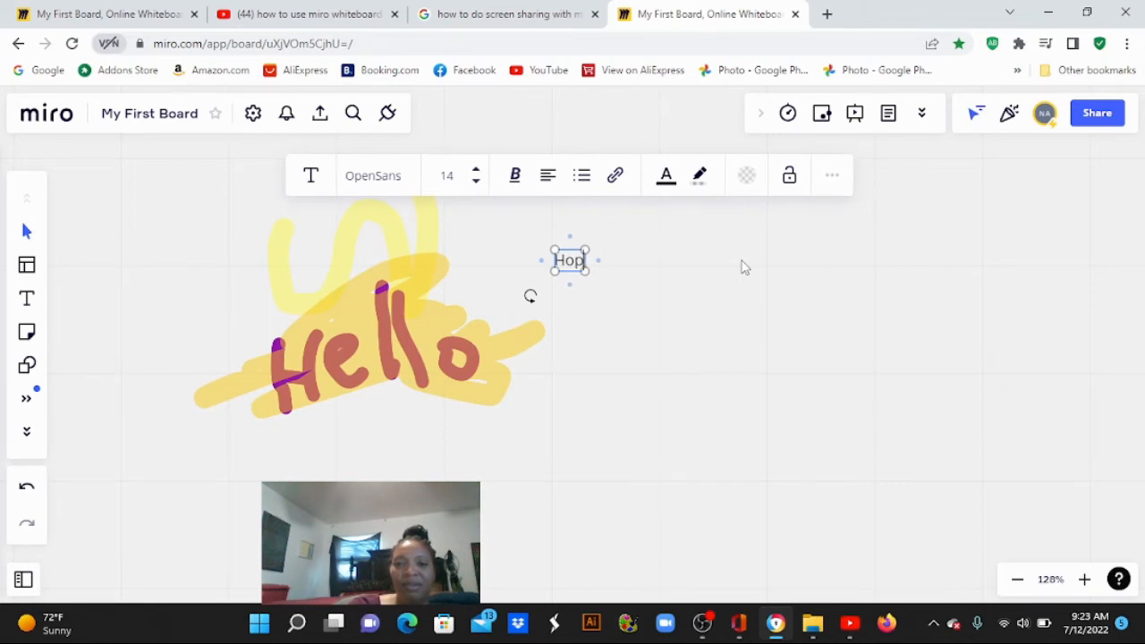
{"action": "type", "text": " are E"}
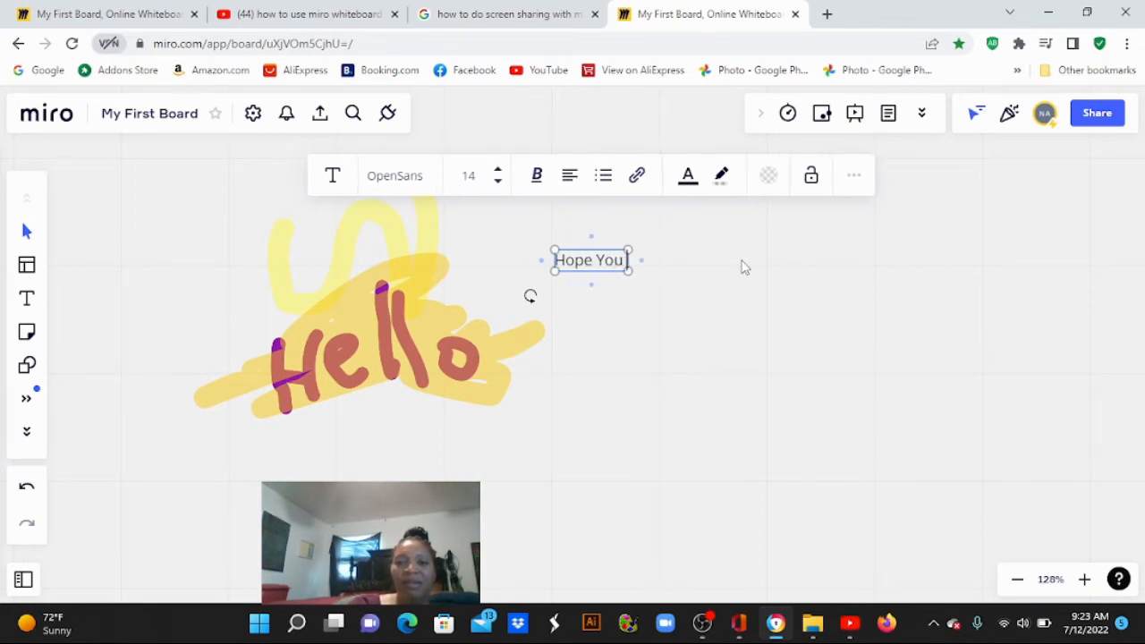
{"action": "type", "text": "nn"}
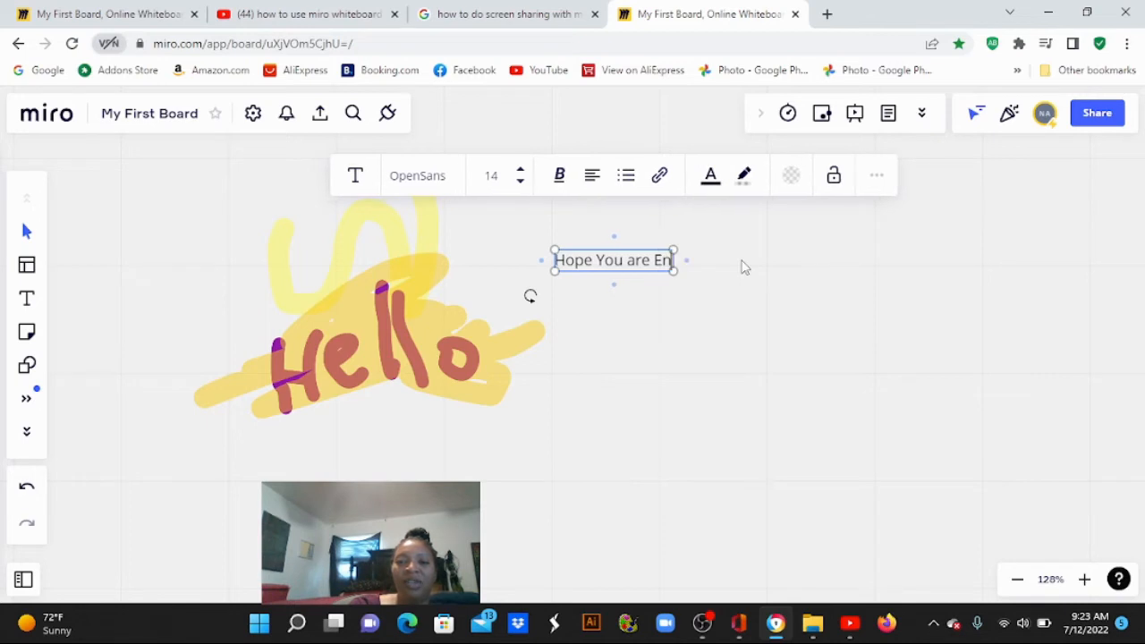
{"action": "key", "text": "BackSpace"}
{"action": "type", "text": "no"}
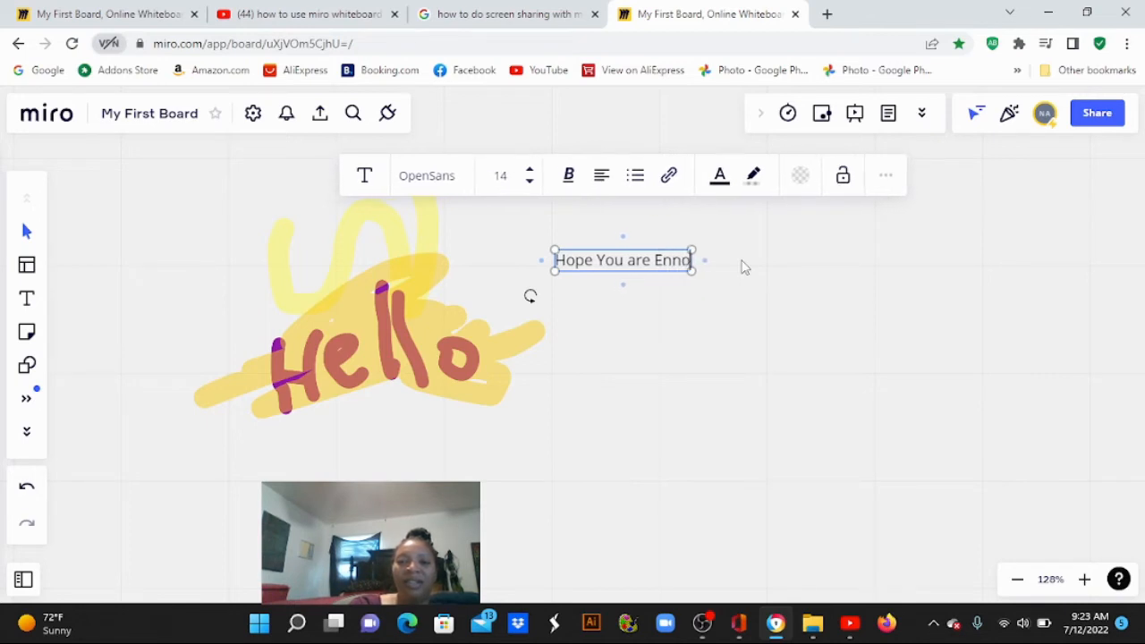
{"action": "key", "text": "BackSpace"}
{"action": "key", "text": "BackSpace"}
{"action": "type", "text": "jo"}
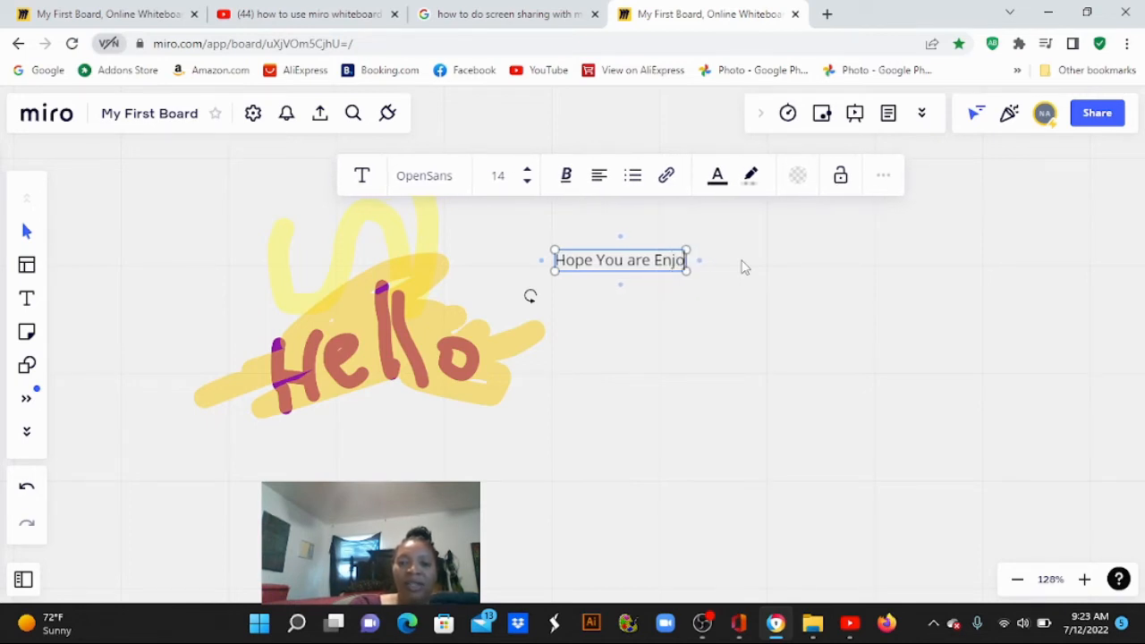
{"action": "type", "text": "ying this t"}
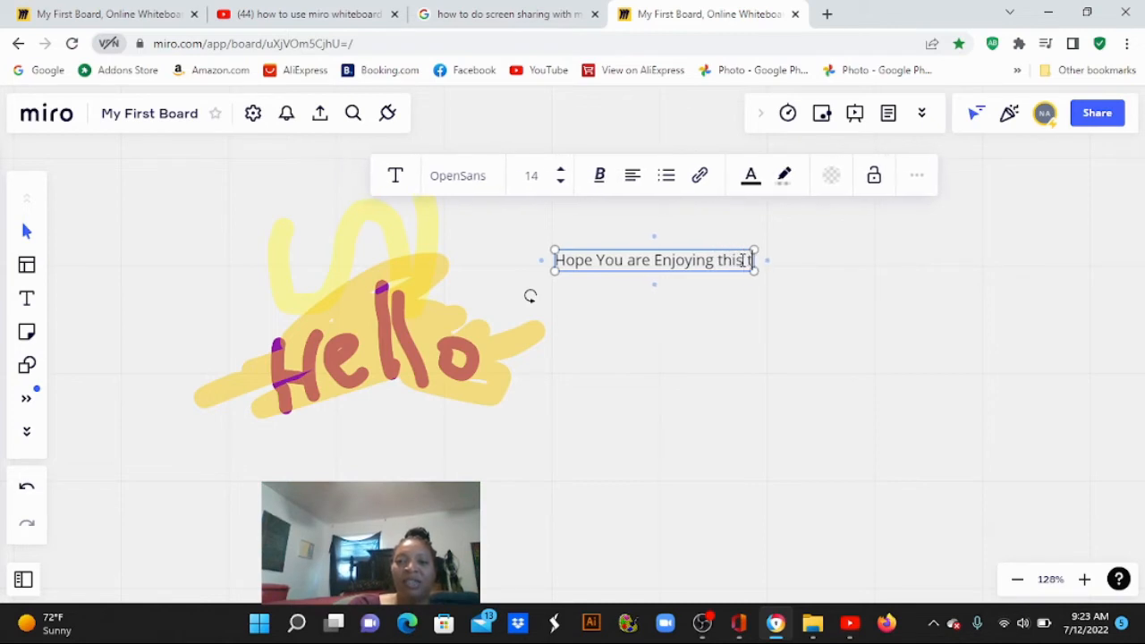
{"action": "type", "text": "utori"}
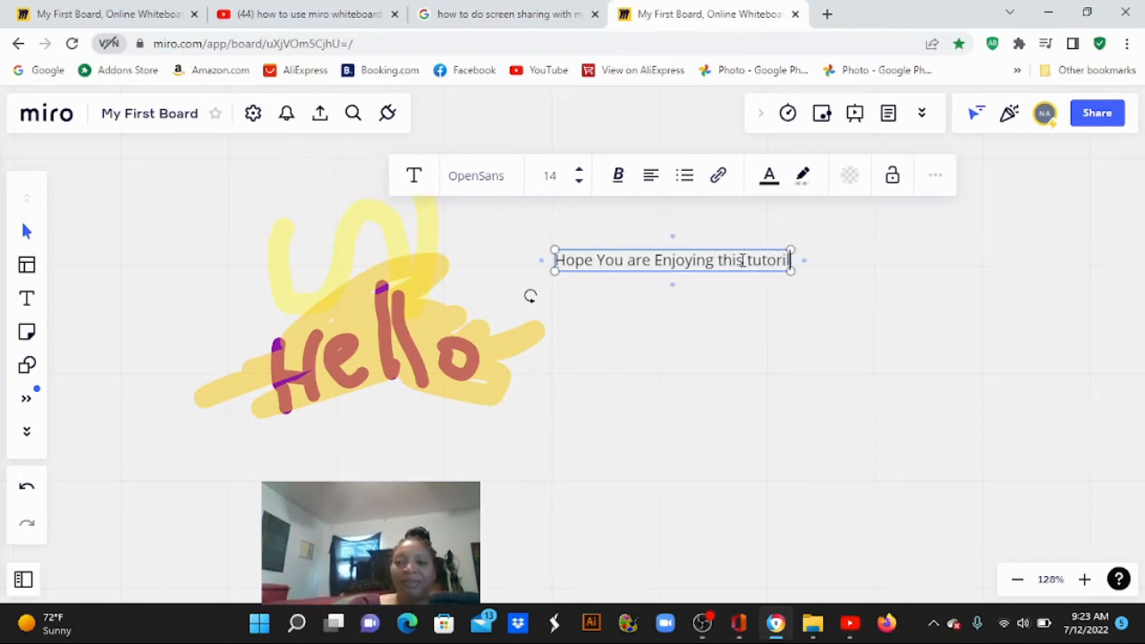
{"action": "type", "text": "a"}
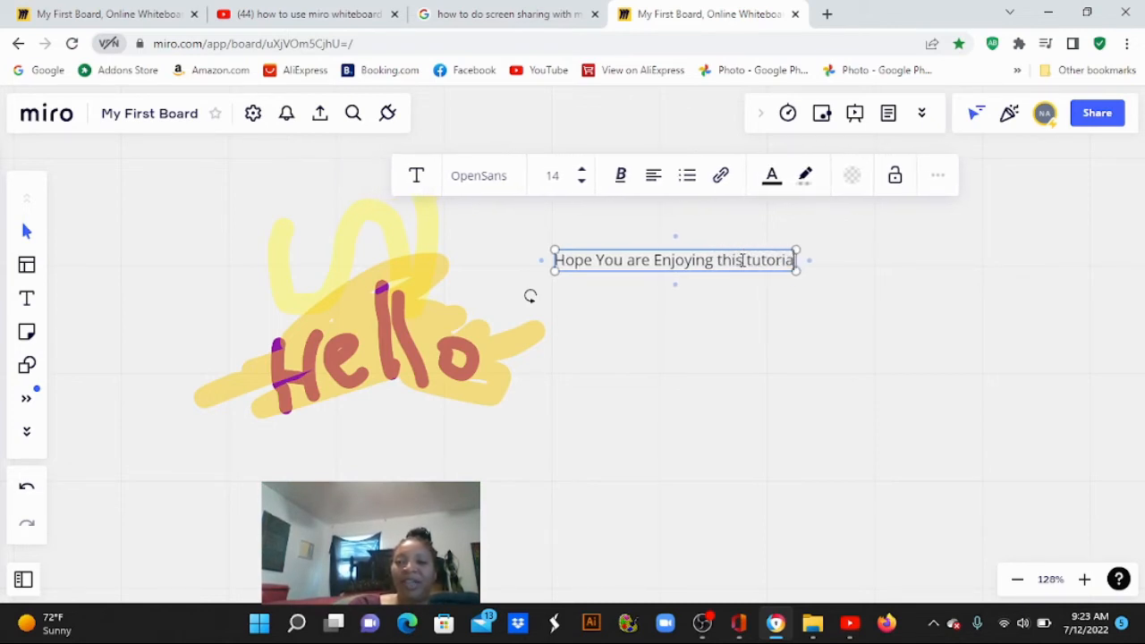
{"action": "type", "text": "l"}
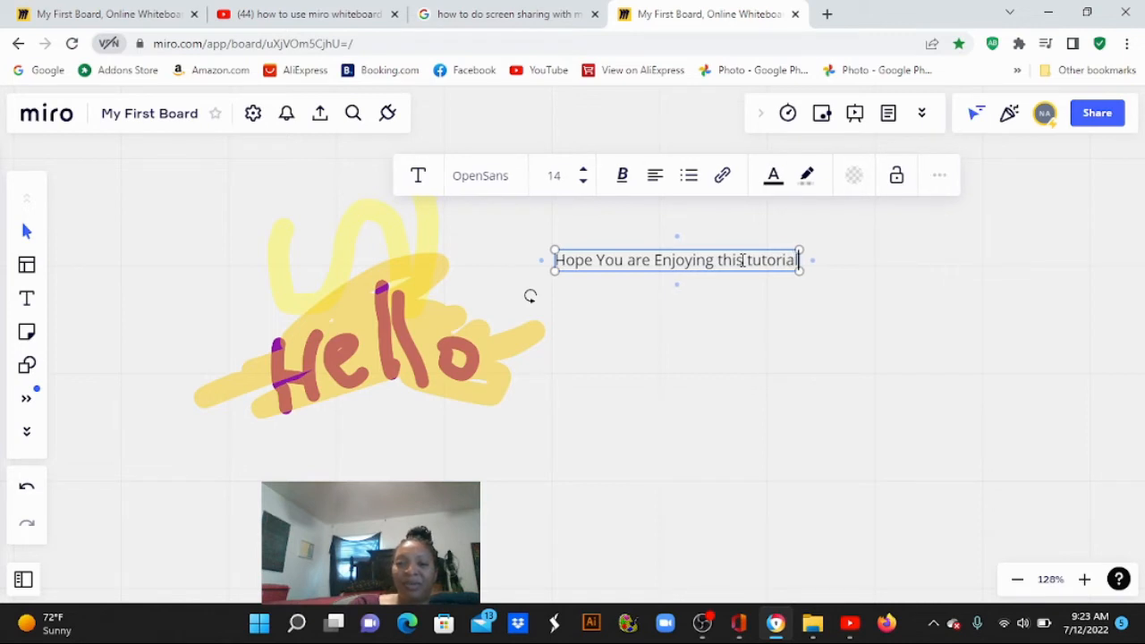
Change the capital letters in "You" and "Enjoying" to lowercase in the typed sentence
{"action": "left_click", "coordinate": [662, 268]}
{"action": "key", "text": "BackSpace"}
{"action": "type", "text": "e"}
{"action": "key", "text": "BackSpace"}
{"action": "type", "text": "y"}
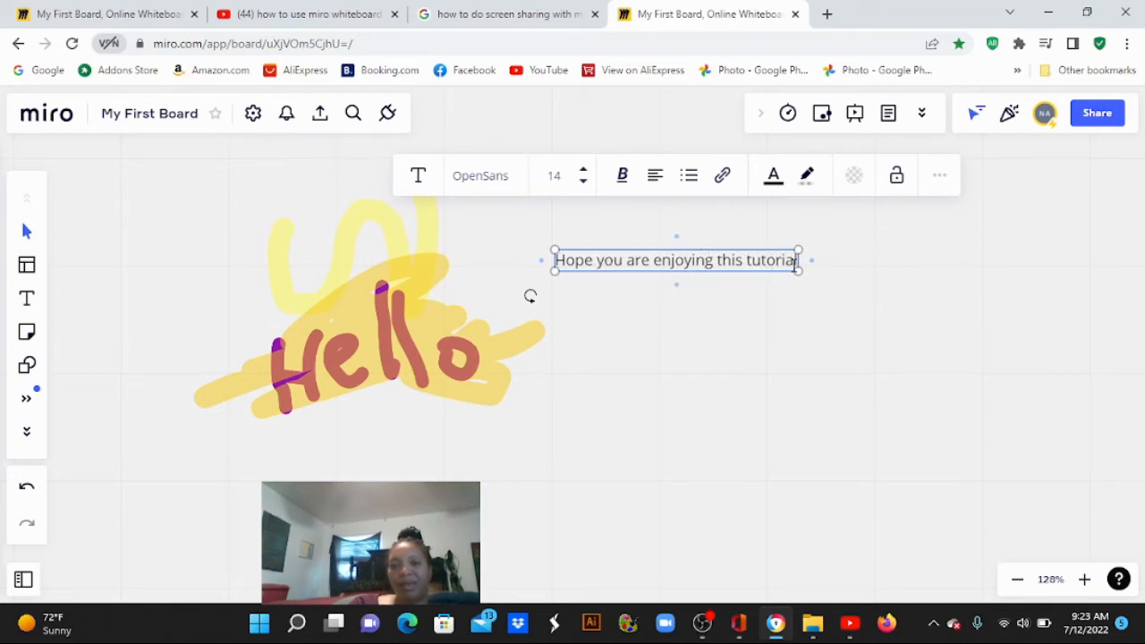
Resize the typed sentence, trying smaller font sizes such as 14 and 12, and set it to 18
{"action": "left_click_drag", "start_coordinate": [807, 278], "coordinate": [876, 301]}
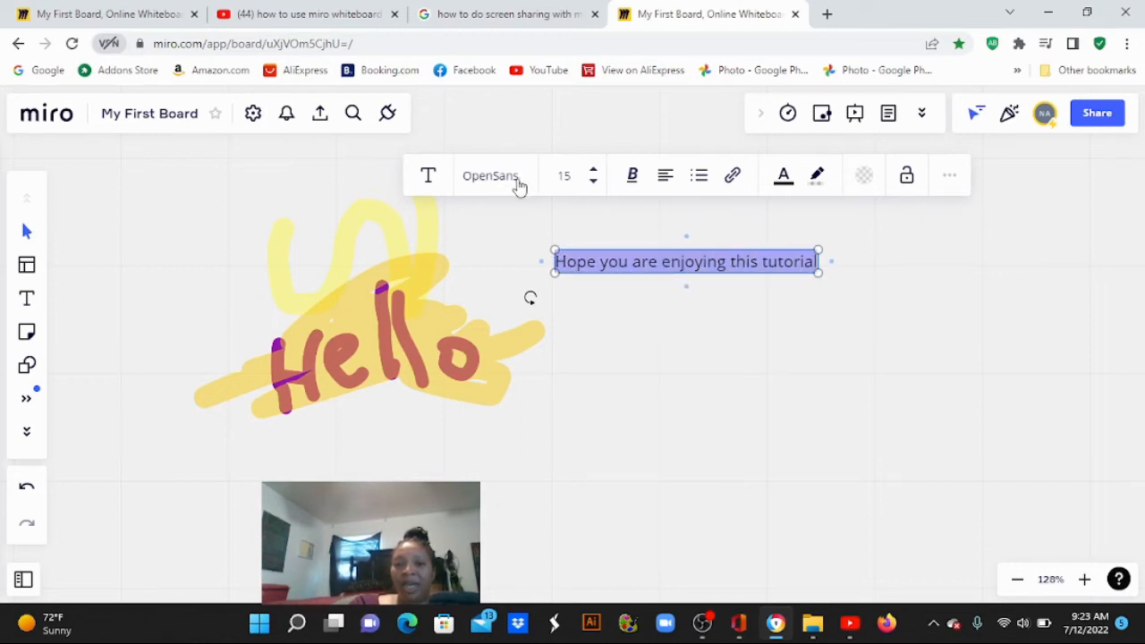
{"action": "left_click", "coordinate": [595, 183]}
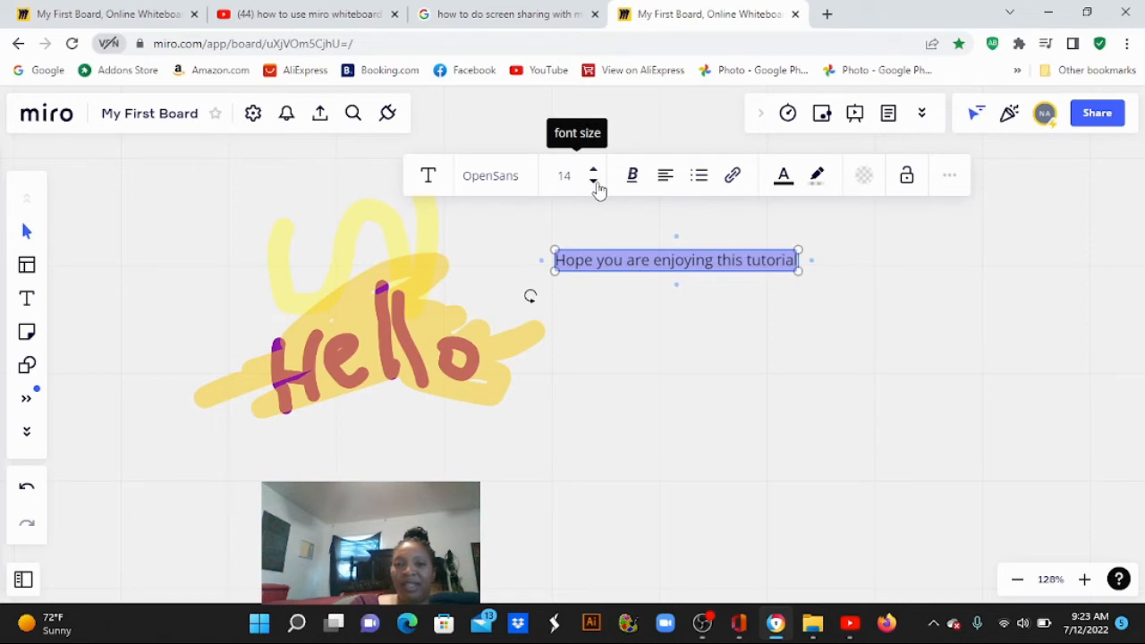
{"action": "left_click", "coordinate": [593, 183]}
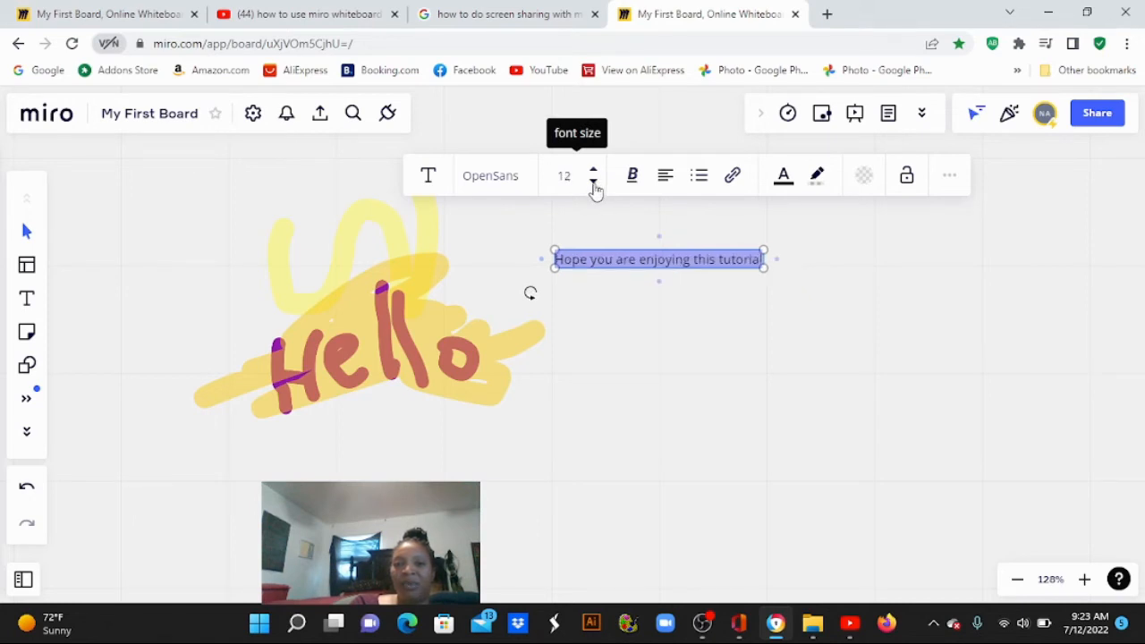
{"action": "left_click", "coordinate": [595, 179]}
{"action": "left_click", "coordinate": [595, 179]}
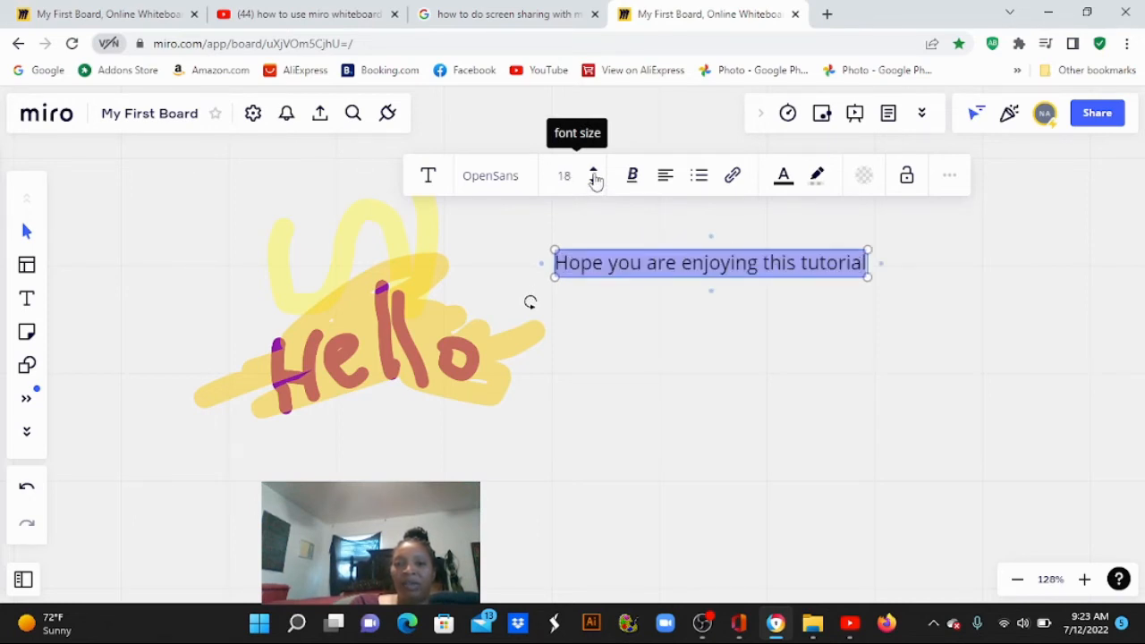
Change the sentence's font to Fredoka One and scale its text box up to font size 21
{"action": "left_click", "coordinate": [487, 183]}
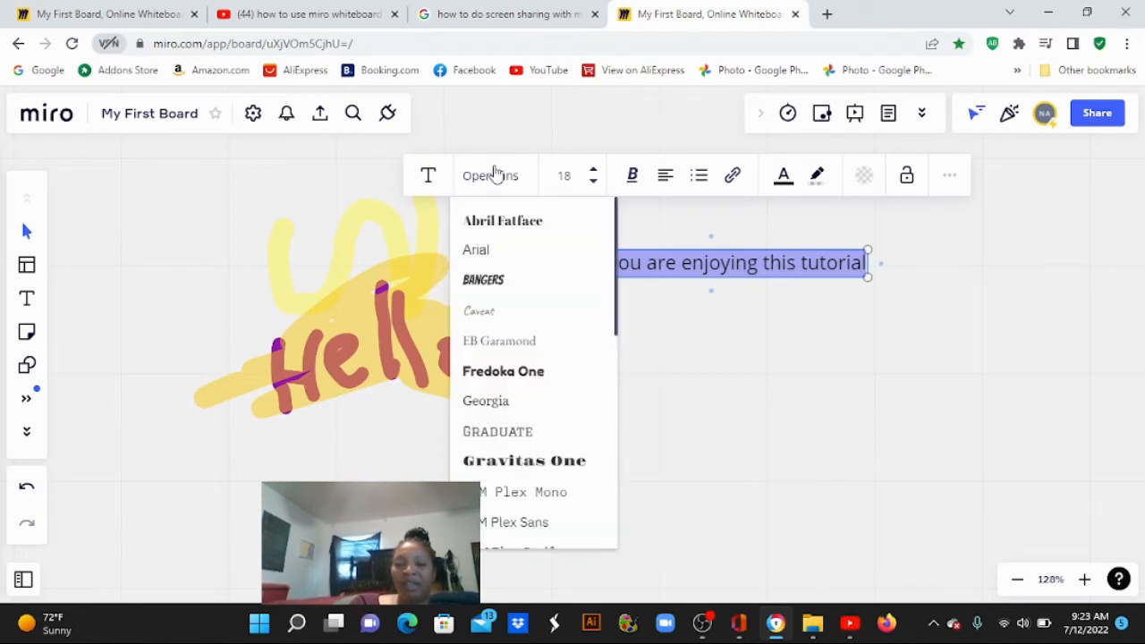
{"action": "left_click", "coordinate": [509, 376]}
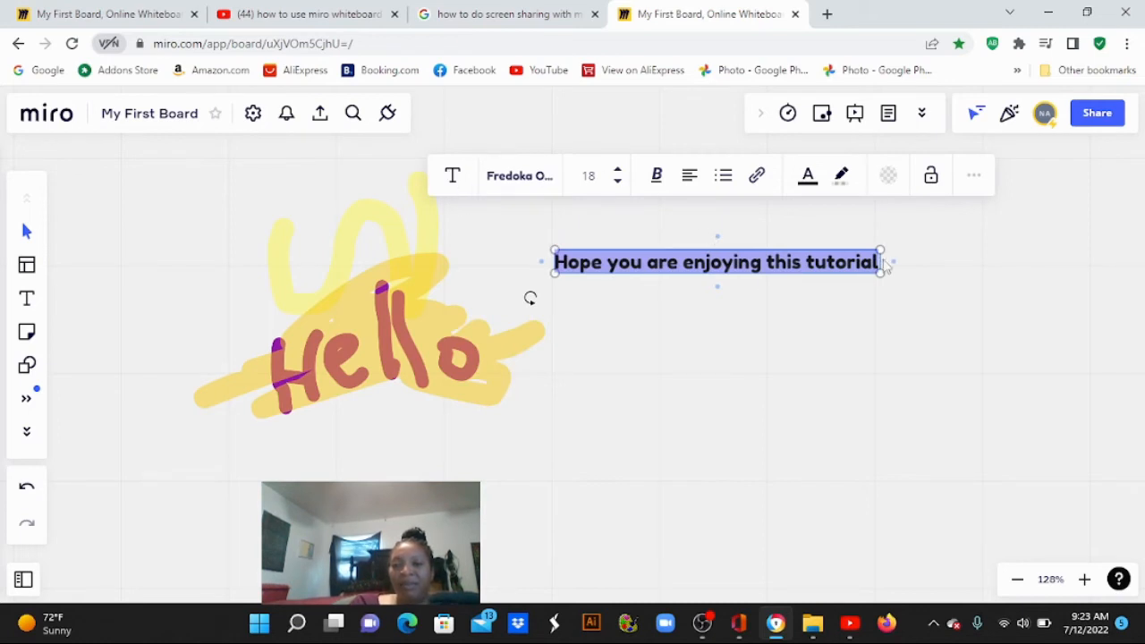
{"action": "left_click_drag", "start_coordinate": [883, 277], "coordinate": [927, 311]}
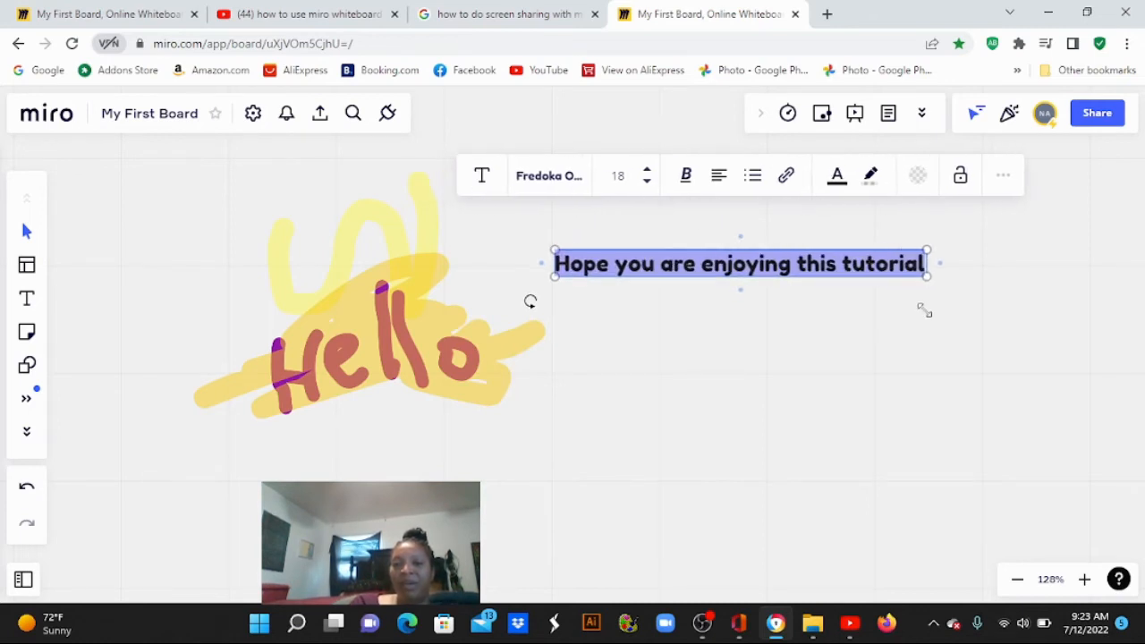
Change the font of the typed sentence to Lemon Tuesday
{"action": "left_click", "coordinate": [565, 178]}
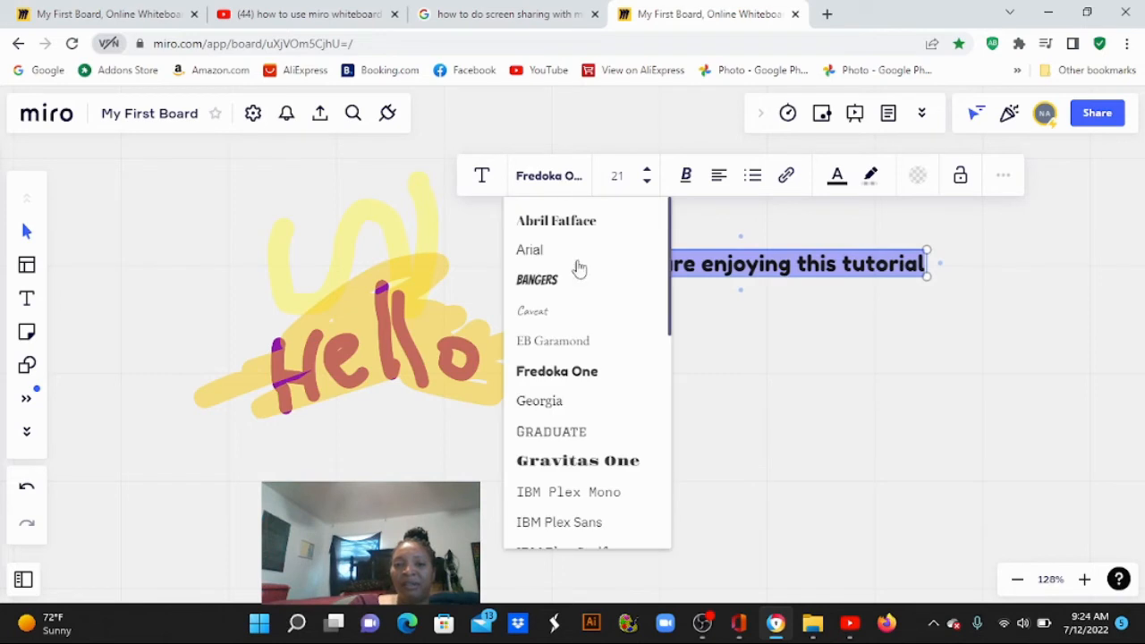
{"action": "left_click_drag", "start_coordinate": [671, 252], "coordinate": [672, 338]}
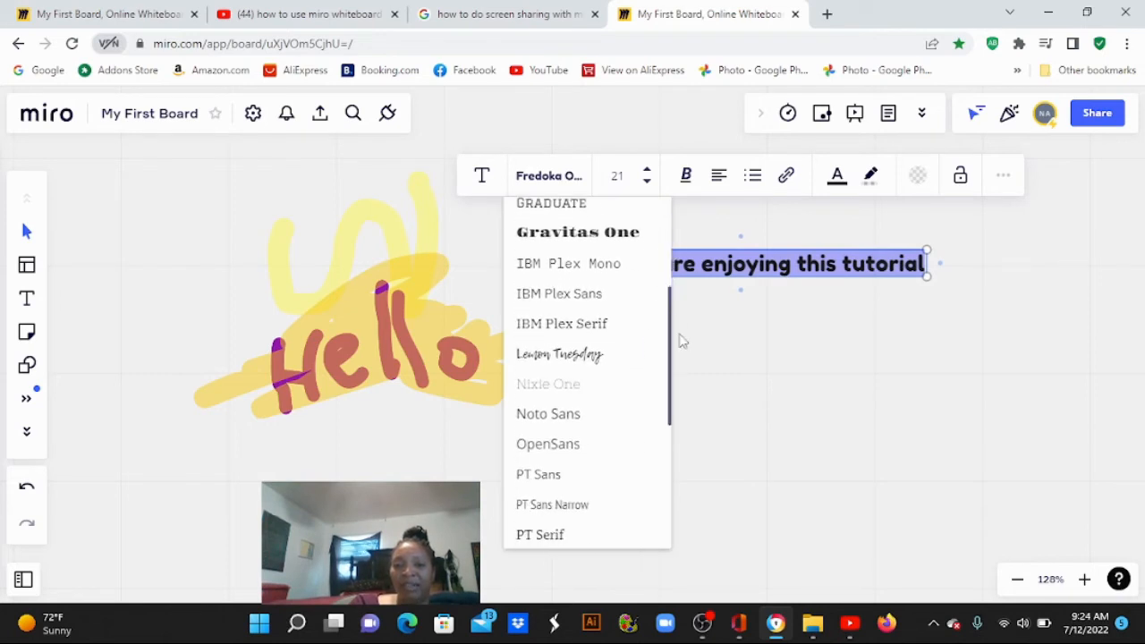
{"action": "left_click", "coordinate": [593, 358]}
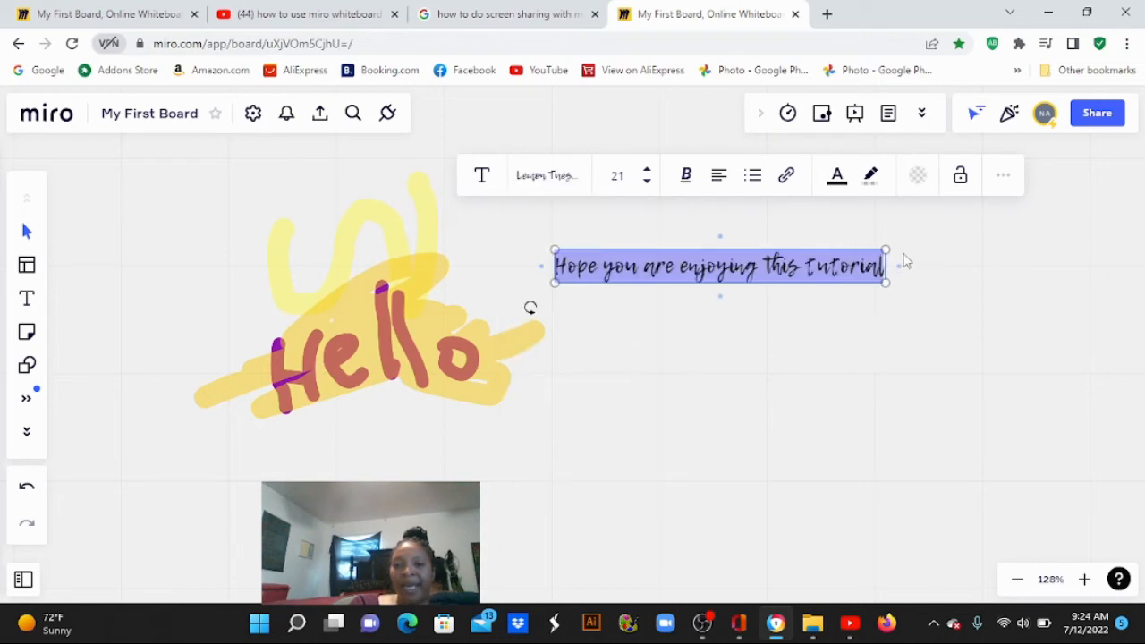
Try light green on the typed sentence, and set its text colour to dark blue
{"action": "left_click", "coordinate": [841, 186]}
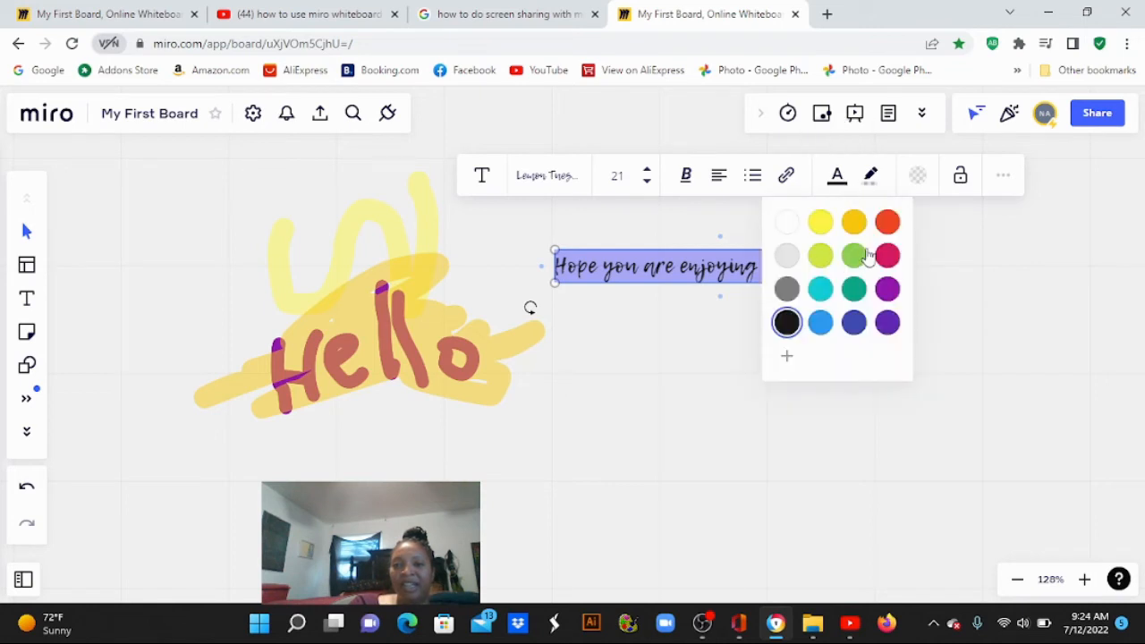
{"action": "left_click", "coordinate": [860, 257]}
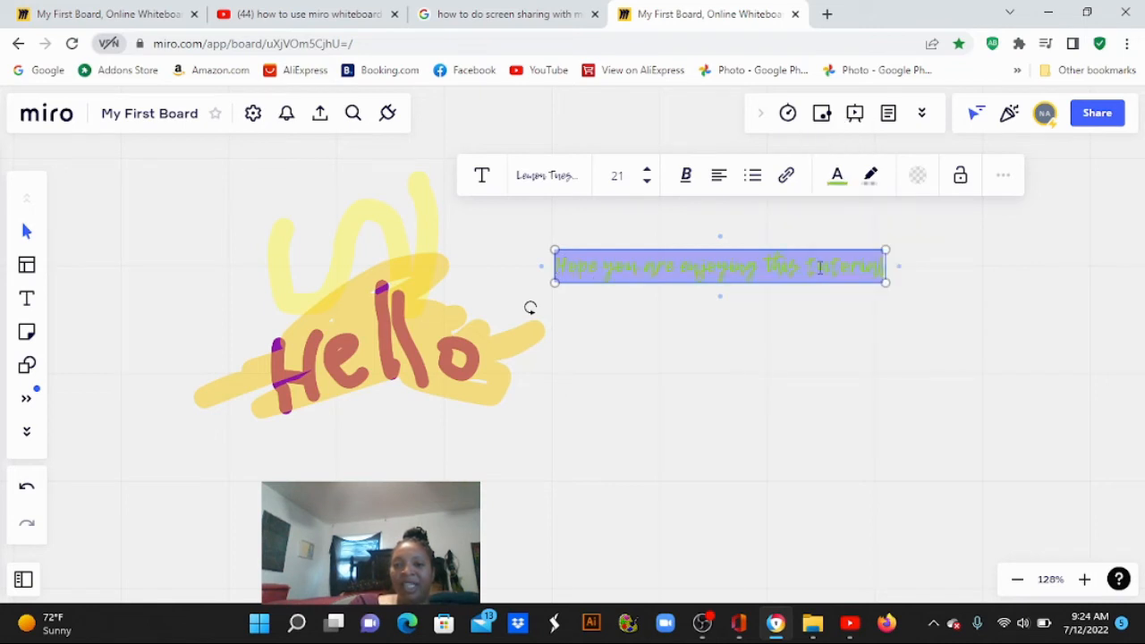
{"action": "left_click", "coordinate": [841, 188]}
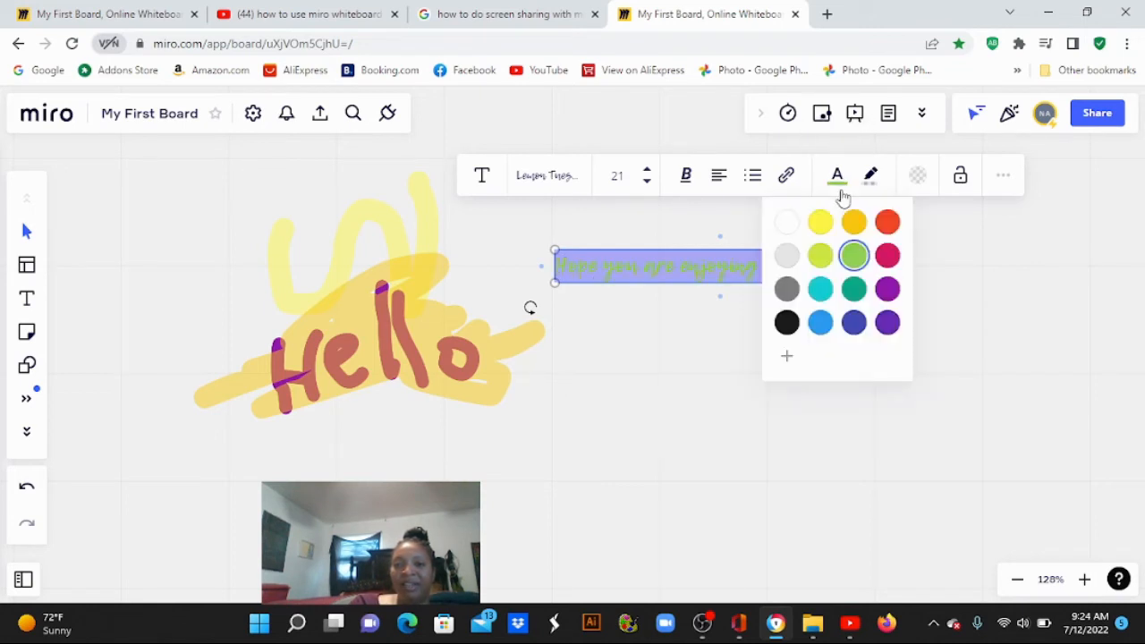
{"action": "left_click", "coordinate": [852, 324]}
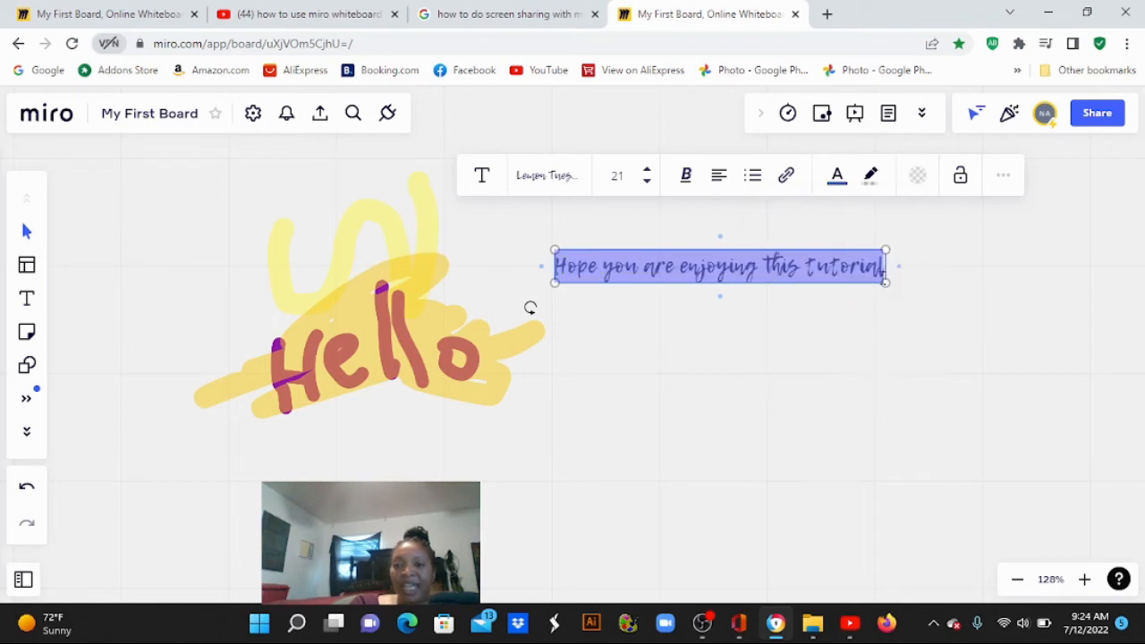
{"action": "left_click", "coordinate": [882, 272]}
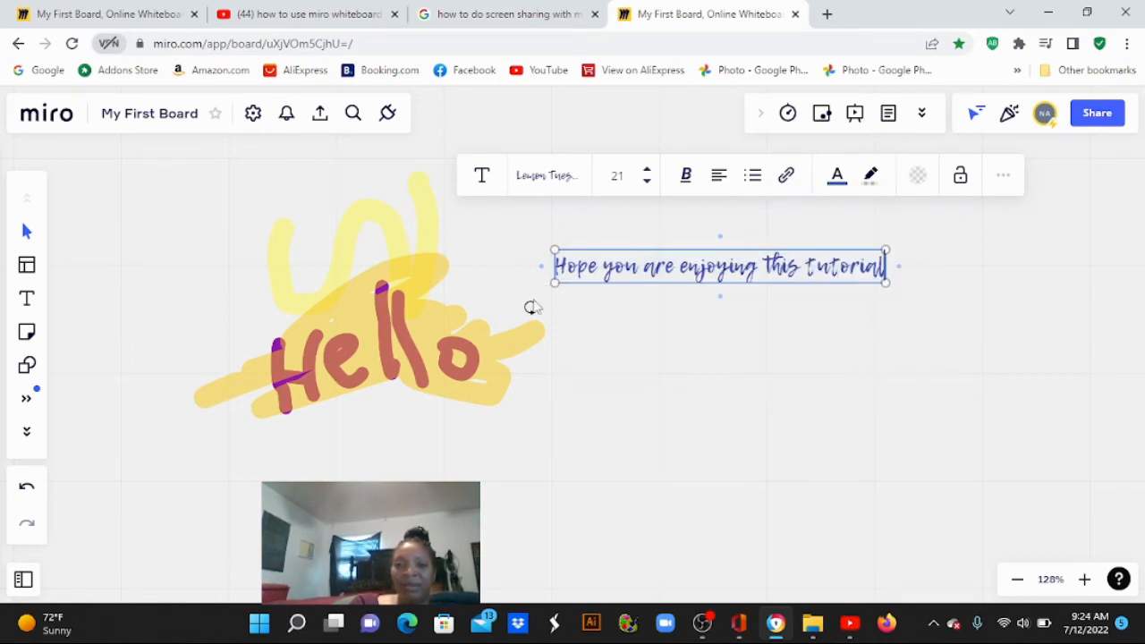
{"action": "left_click", "coordinate": [534, 308]}
{"action": "left_click", "coordinate": [593, 277]}
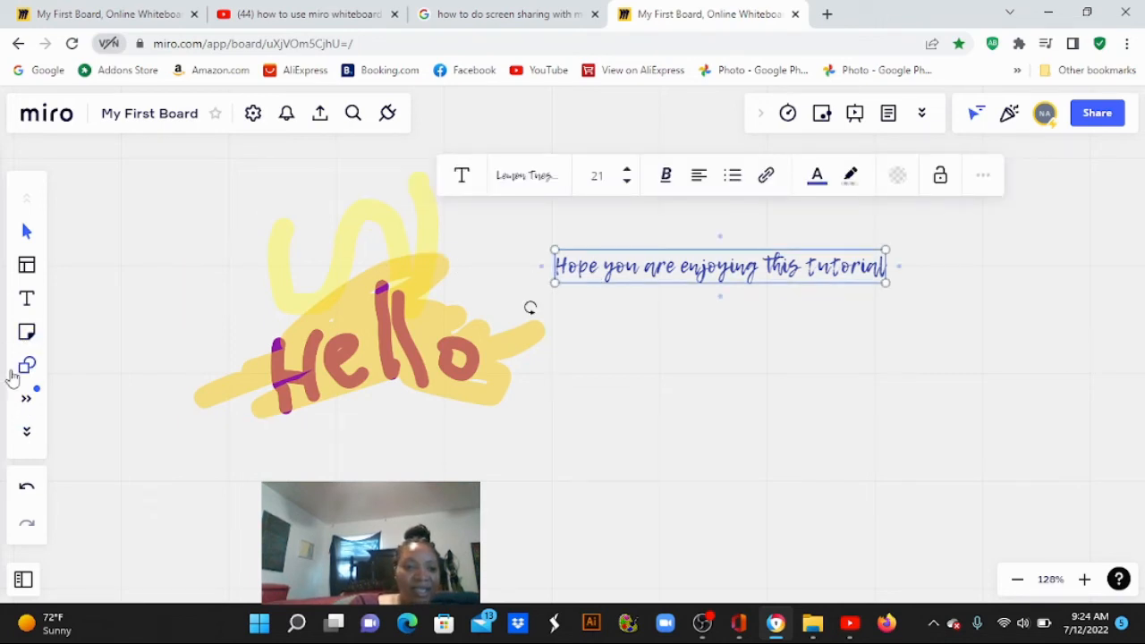
Highlight the word "Hope" in the typed sentence with the orange highlighter
{"action": "left_click", "coordinate": [26, 433]}
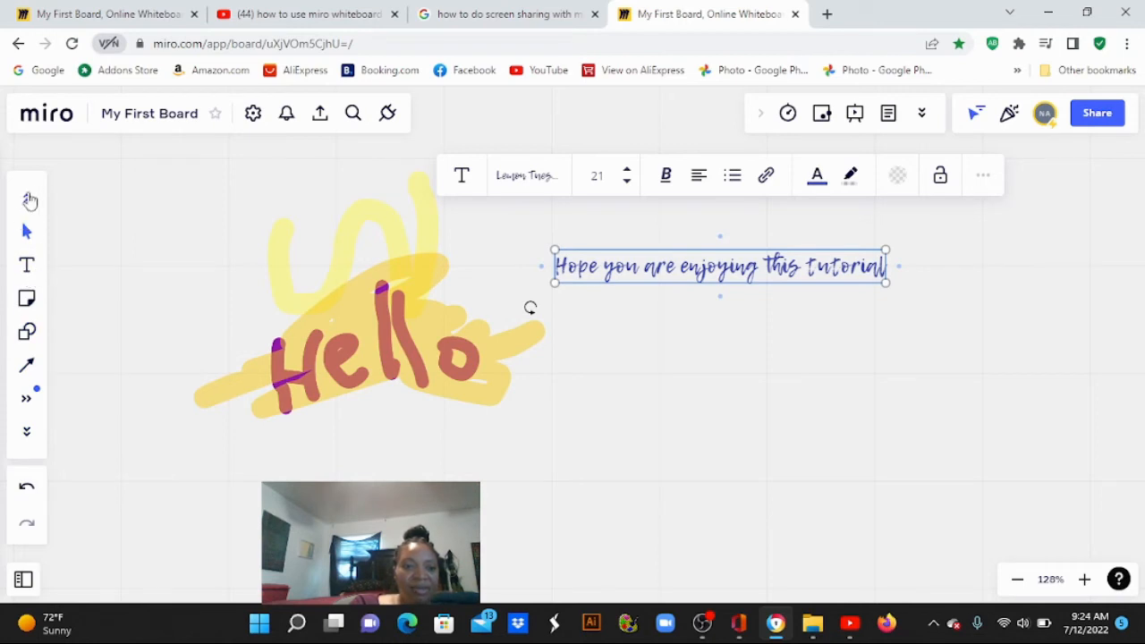
{"action": "left_click", "coordinate": [30, 200]}
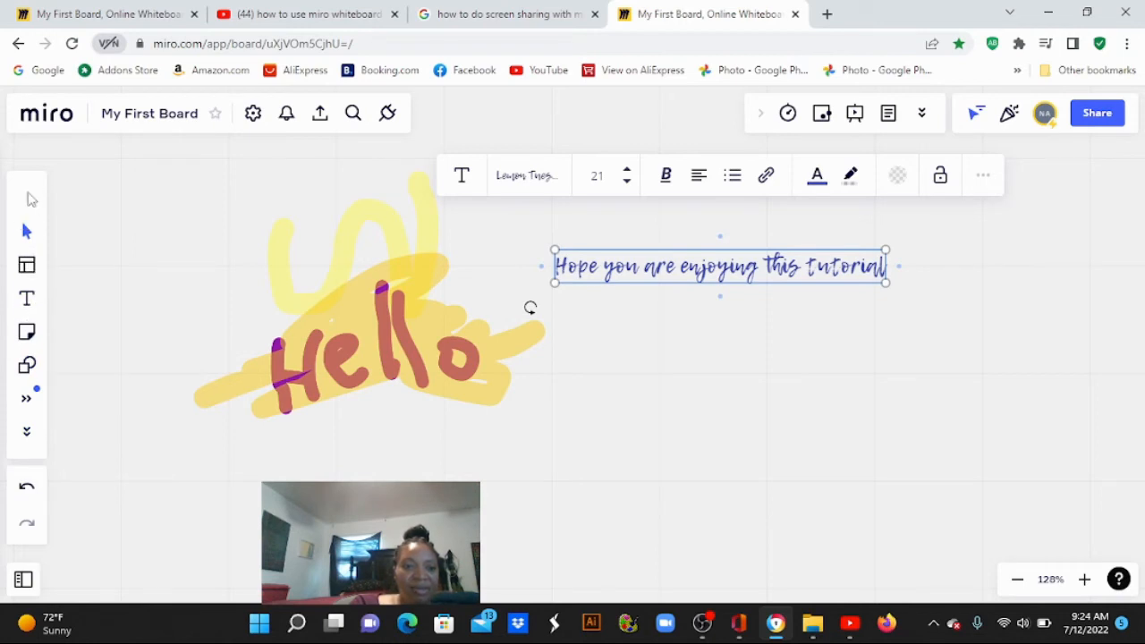
{"action": "left_click", "coordinate": [29, 436]}
{"action": "left_click", "coordinate": [29, 437]}
{"action": "left_click", "coordinate": [30, 437]}
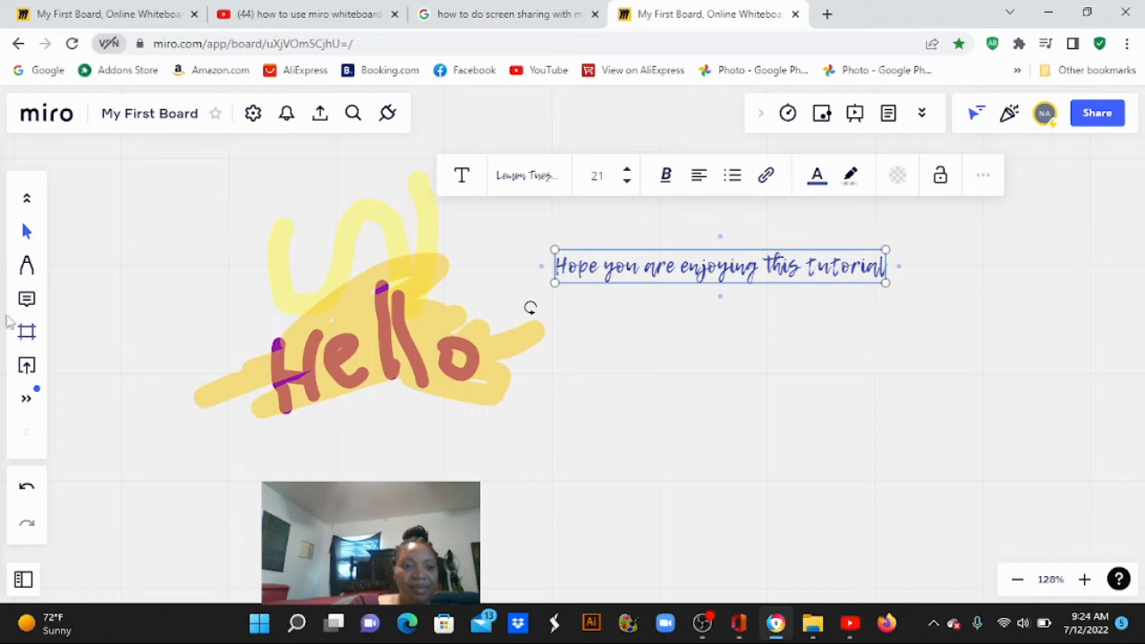
{"action": "left_click", "coordinate": [33, 263]}
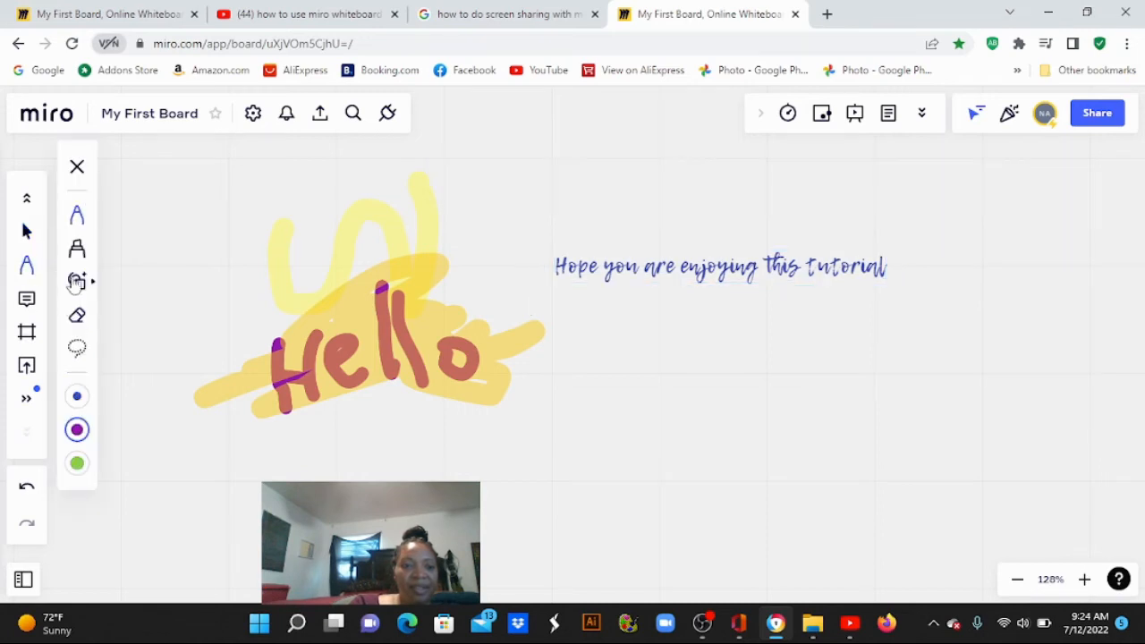
{"action": "left_click", "coordinate": [77, 248]}
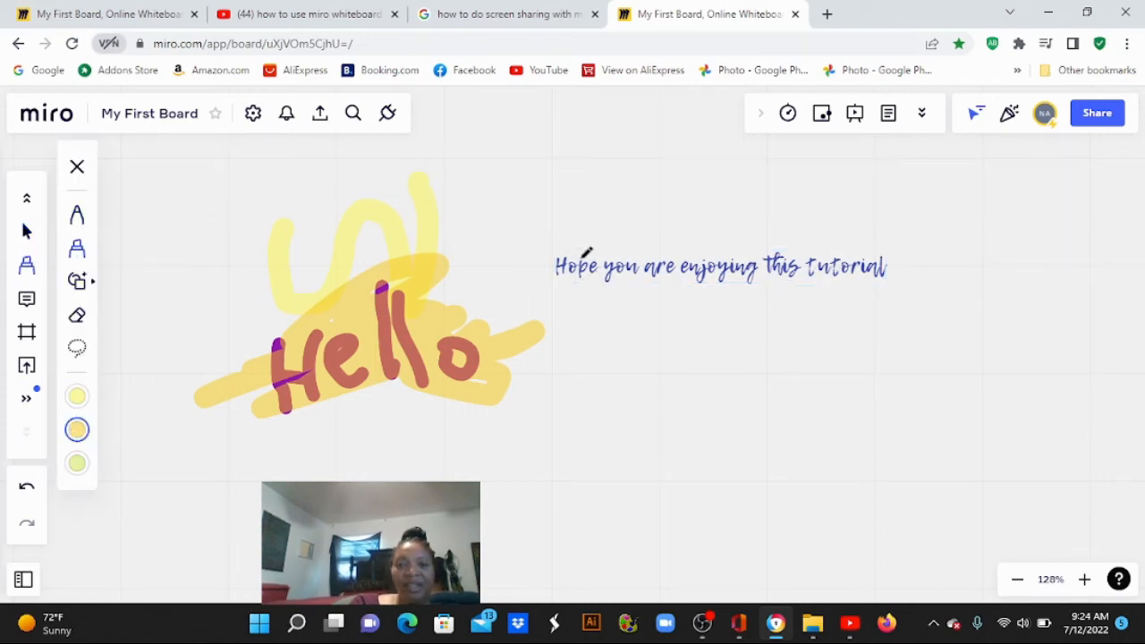
{"action": "mouse_move", "coordinate": [560, 262]}
{"action": "left_mouse_down"}
{"action": "mouse_move", "coordinate": [601, 263]}
{"action": "mouse_move", "coordinate": [553, 268]}
{"action": "left_mouse_up"}
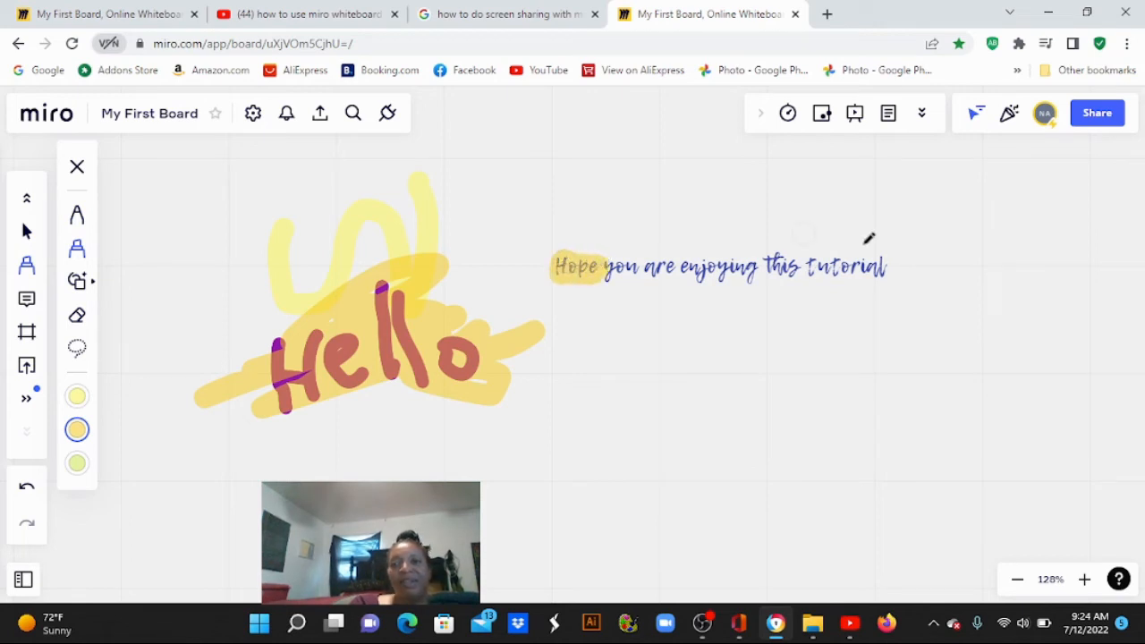
Highlight the word "tutorial" in orange, and draw a short purple pen stroke above the sentence
{"action": "mouse_move", "coordinate": [819, 260]}
{"action": "left_mouse_down"}
{"action": "mouse_move", "coordinate": [891, 265]}
{"action": "mouse_move", "coordinate": [816, 260]}
{"action": "left_mouse_up"}
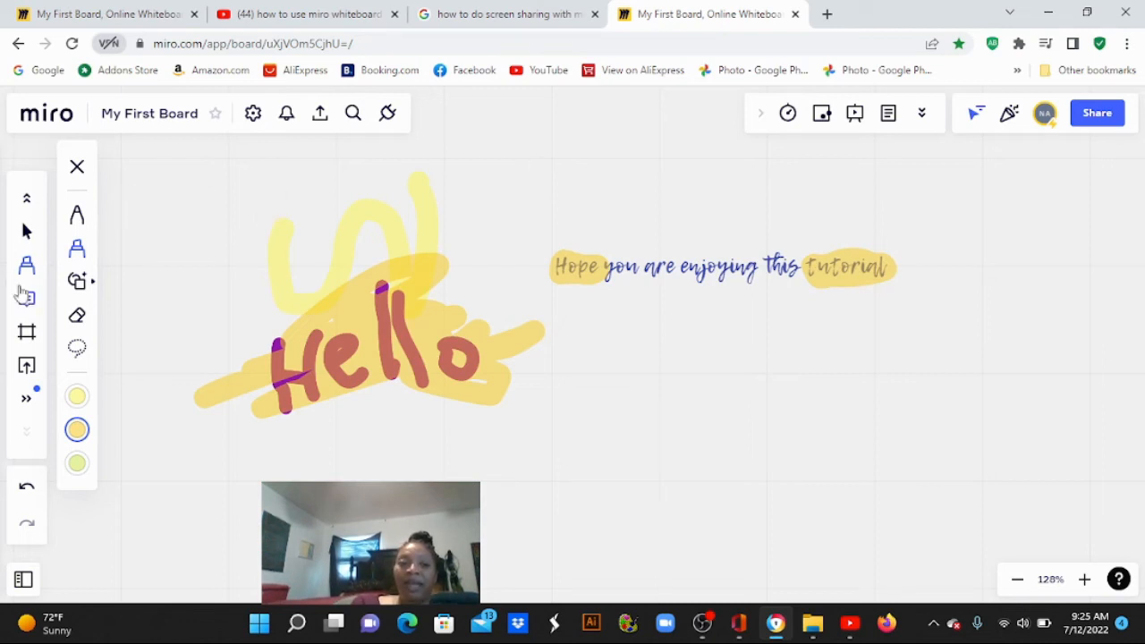
{"action": "left_click", "coordinate": [77, 215]}
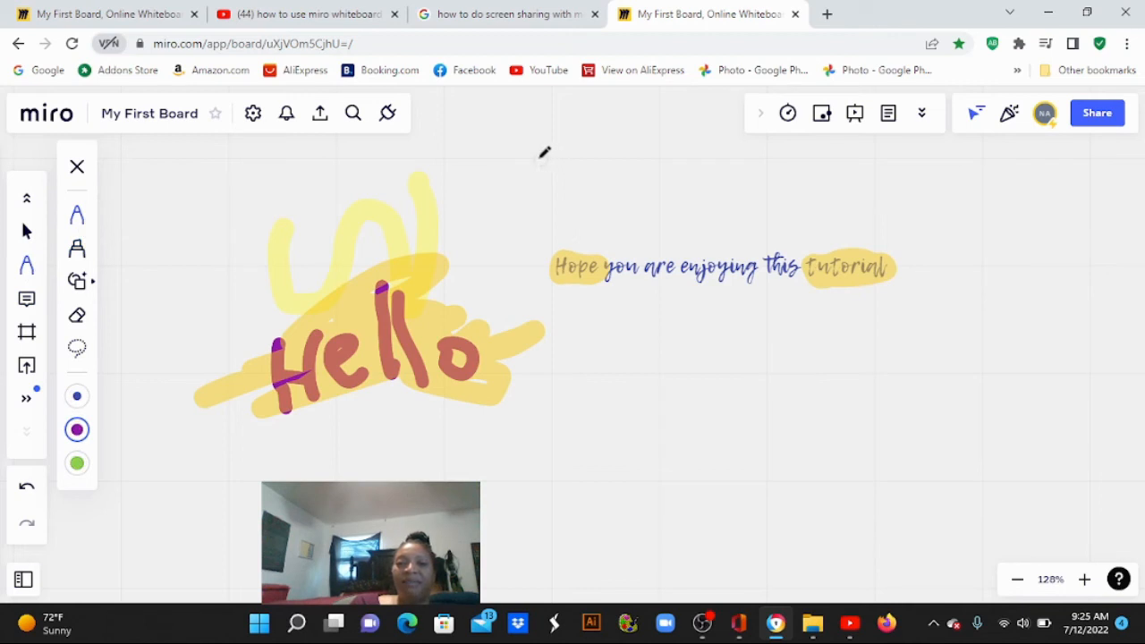
{"action": "mouse_move", "coordinate": [521, 157]}
{"action": "left_mouse_down"}
{"action": "mouse_move", "coordinate": [542, 144]}
{"action": "mouse_move", "coordinate": [569, 148]}
{"action": "left_mouse_up"}
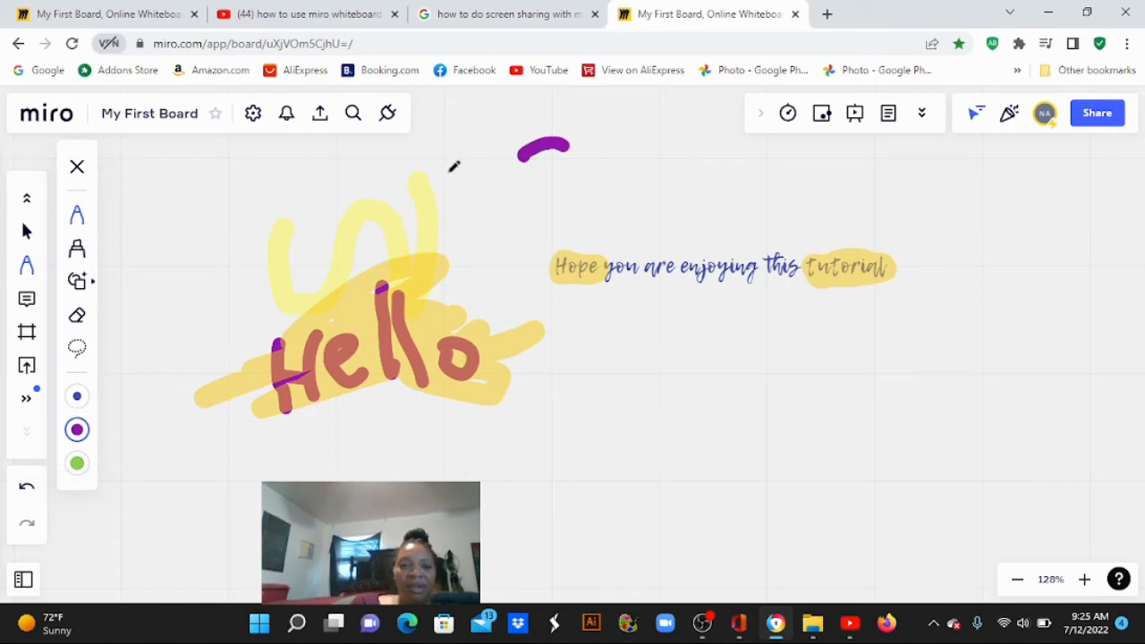
Draw several long wavy dark blue pen strokes across the sentence, over the yellow squiggle and below "Hello", plus a short one beneath the sentence
{"action": "left_click", "coordinate": [78, 397]}
{"action": "left_click", "coordinate": [77, 397]}
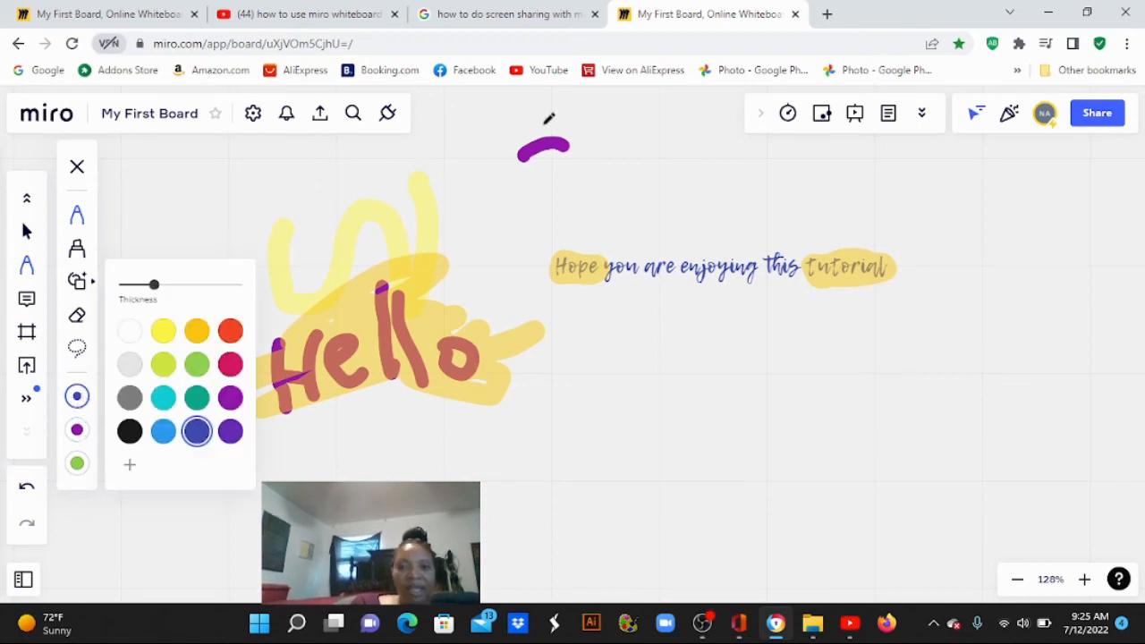
{"action": "mouse_move", "coordinate": [582, 181]}
{"action": "left_mouse_down"}
{"action": "mouse_move", "coordinate": [642, 167]}
{"action": "mouse_move", "coordinate": [791, 225]}
{"action": "mouse_move", "coordinate": [978, 388]}
{"action": "mouse_move", "coordinate": [992, 418]}
{"action": "left_mouse_up"}
{"action": "mouse_move", "coordinate": [515, 226]}
{"action": "left_mouse_down"}
{"action": "mouse_move", "coordinate": [549, 227]}
{"action": "mouse_move", "coordinate": [635, 330]}
{"action": "mouse_move", "coordinate": [836, 407]}
{"action": "mouse_move", "coordinate": [827, 430]}
{"action": "mouse_move", "coordinate": [913, 449]}
{"action": "mouse_move", "coordinate": [933, 485]}
{"action": "mouse_move", "coordinate": [966, 465]}
{"action": "left_mouse_up"}
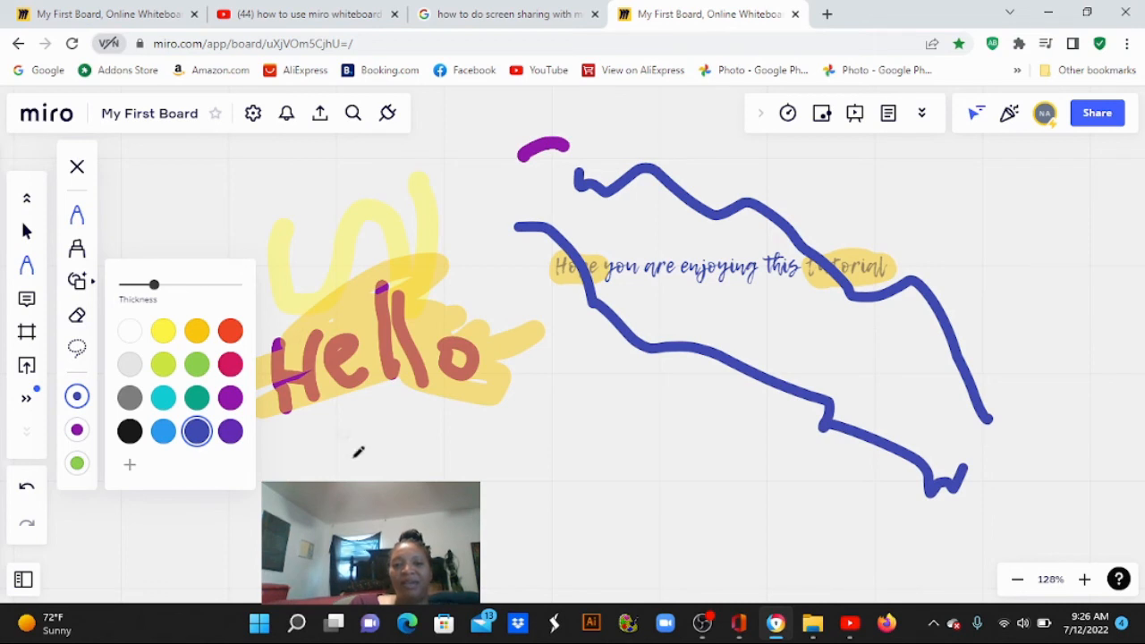
{"action": "mouse_move", "coordinate": [344, 464]}
{"action": "left_mouse_down"}
{"action": "mouse_move", "coordinate": [367, 449]}
{"action": "mouse_move", "coordinate": [568, 439]}
{"action": "mouse_move", "coordinate": [700, 447]}
{"action": "mouse_move", "coordinate": [709, 458]}
{"action": "left_mouse_up"}
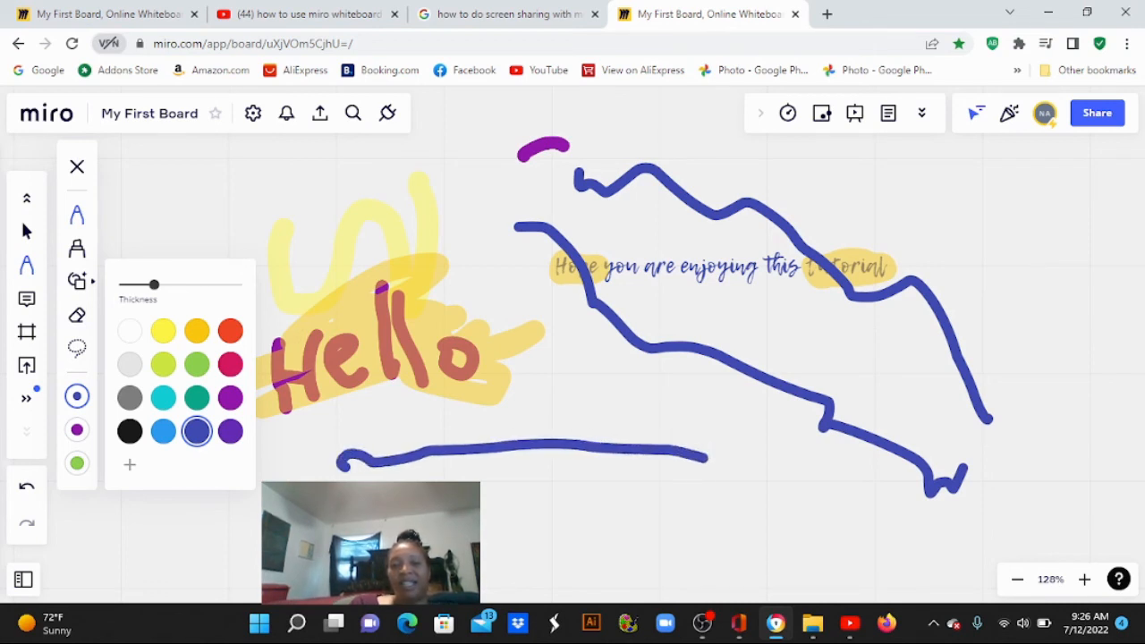
{"action": "mouse_move", "coordinate": [345, 475]}
{"action": "left_mouse_down"}
{"action": "mouse_move", "coordinate": [559, 479]}
{"action": "mouse_move", "coordinate": [706, 546]}
{"action": "mouse_move", "coordinate": [700, 531]}
{"action": "left_mouse_up"}
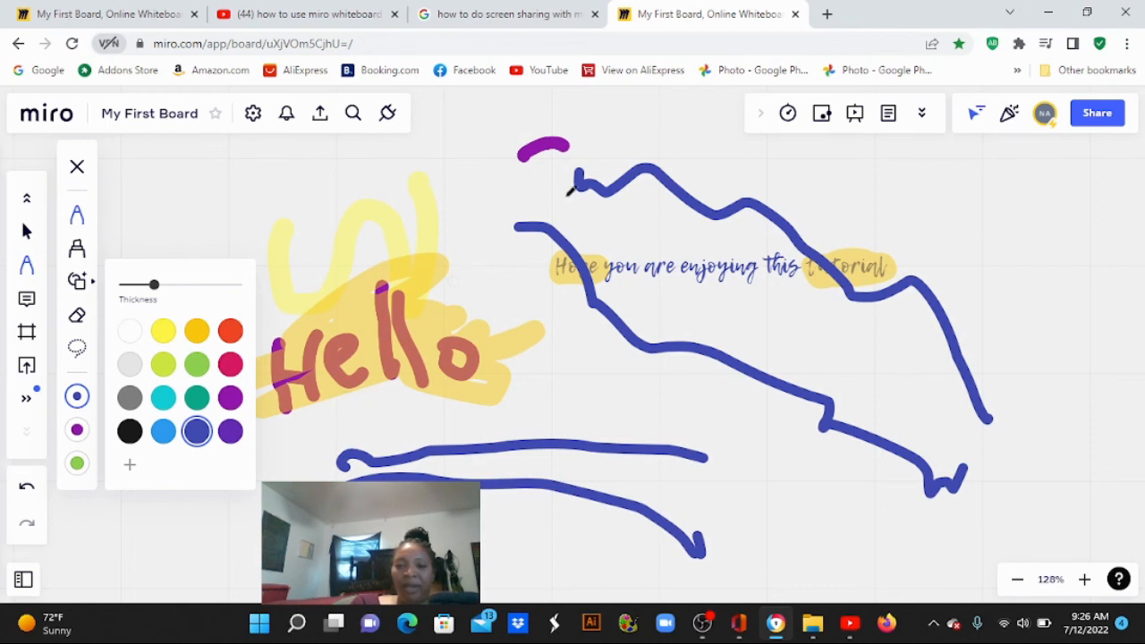
{"action": "scroll", "coordinate": [742, 108], "scroll_direction": "right", "scroll_amount": 2}
{"action": "scroll", "coordinate": [742, 108], "scroll_direction": "left", "scroll_amount": 3}
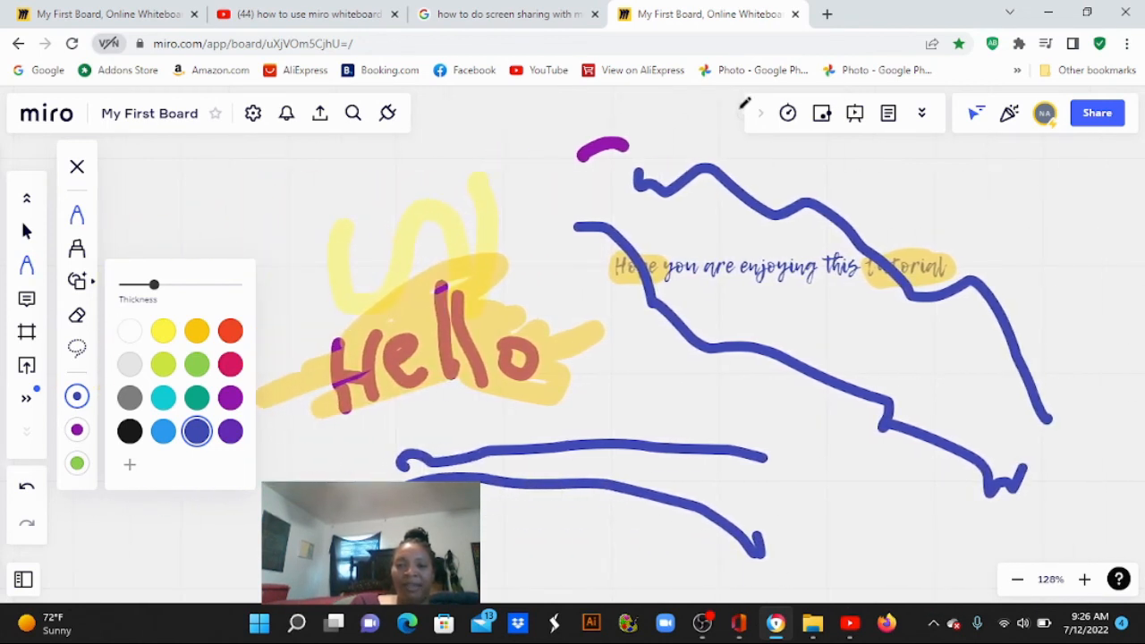
{"action": "mouse_move", "coordinate": [389, 188]}
{"action": "left_mouse_down"}
{"action": "mouse_move", "coordinate": [451, 171]}
{"action": "mouse_move", "coordinate": [602, 216]}
{"action": "mouse_move", "coordinate": [620, 210]}
{"action": "left_mouse_up"}
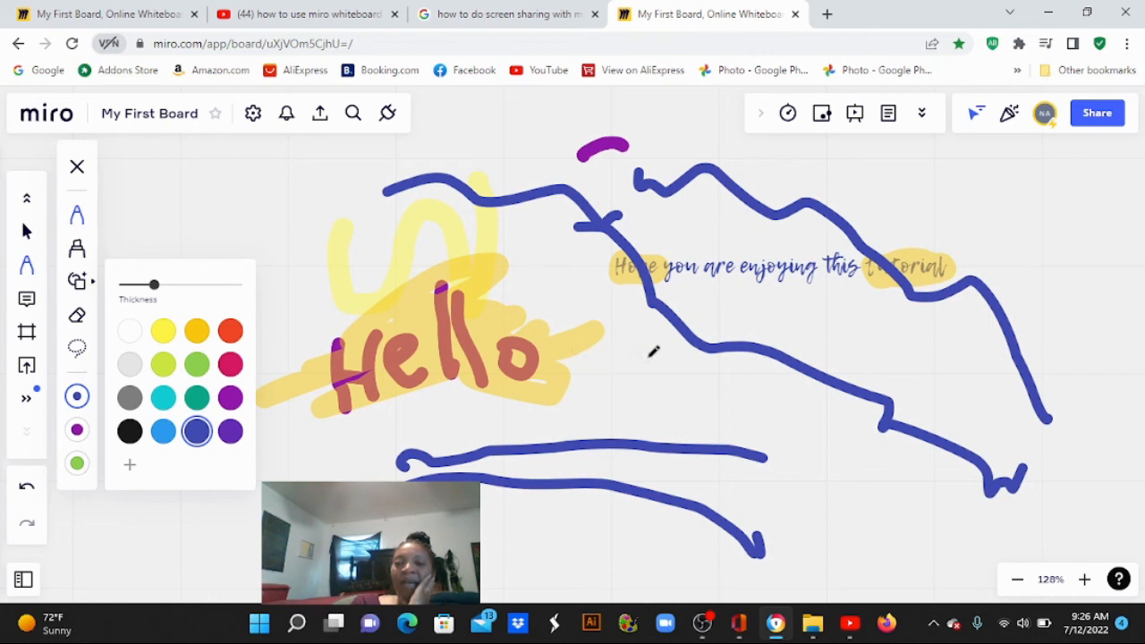
{"action": "left_click_drag", "start_coordinate": [646, 356], "coordinate": [657, 380]}
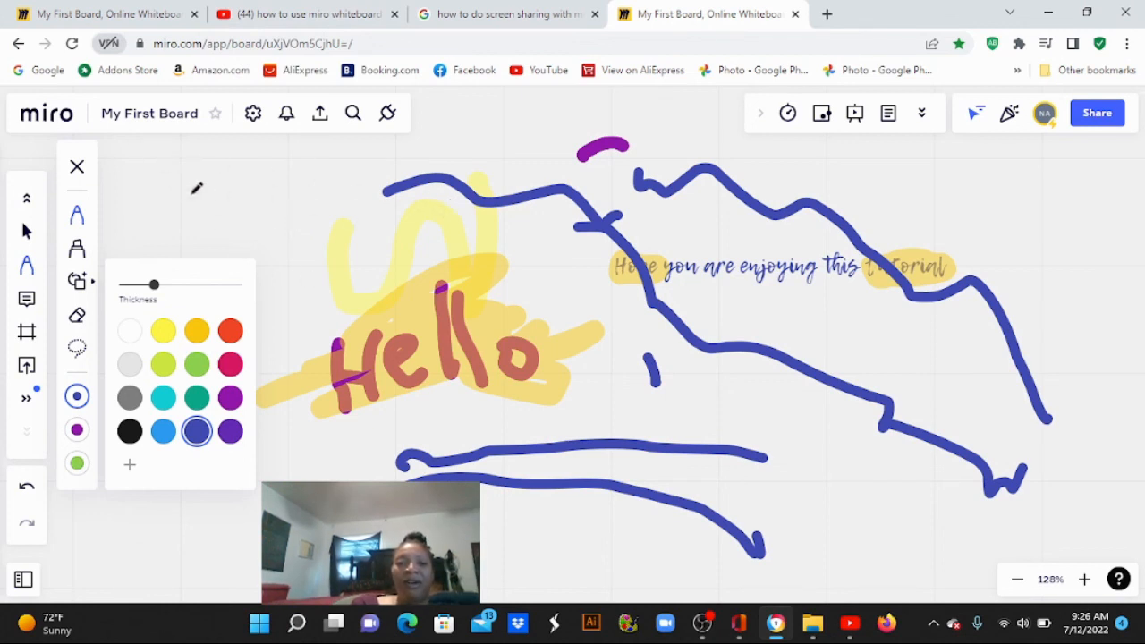
Clear the board by erasing all pen and highlighter strokes and deleting the sentence "Hope you are enjoying this tutorial"
{"action": "left_click", "coordinate": [77, 315]}
{"action": "mouse_move", "coordinate": [407, 378]}
{"action": "left_mouse_down"}
{"action": "mouse_move", "coordinate": [590, 356]}
{"action": "mouse_move", "coordinate": [271, 399]}
{"action": "mouse_move", "coordinate": [636, 296]}
{"action": "mouse_move", "coordinate": [645, 311]}
{"action": "mouse_move", "coordinate": [868, 337]}
{"action": "mouse_move", "coordinate": [460, 453]}
{"action": "mouse_move", "coordinate": [856, 255]}
{"action": "mouse_move", "coordinate": [683, 292]}
{"action": "mouse_move", "coordinate": [596, 406]}
{"action": "mouse_move", "coordinate": [645, 223]}
{"action": "mouse_move", "coordinate": [608, 164]}
{"action": "mouse_move", "coordinate": [577, 144]}
{"action": "left_mouse_up"}
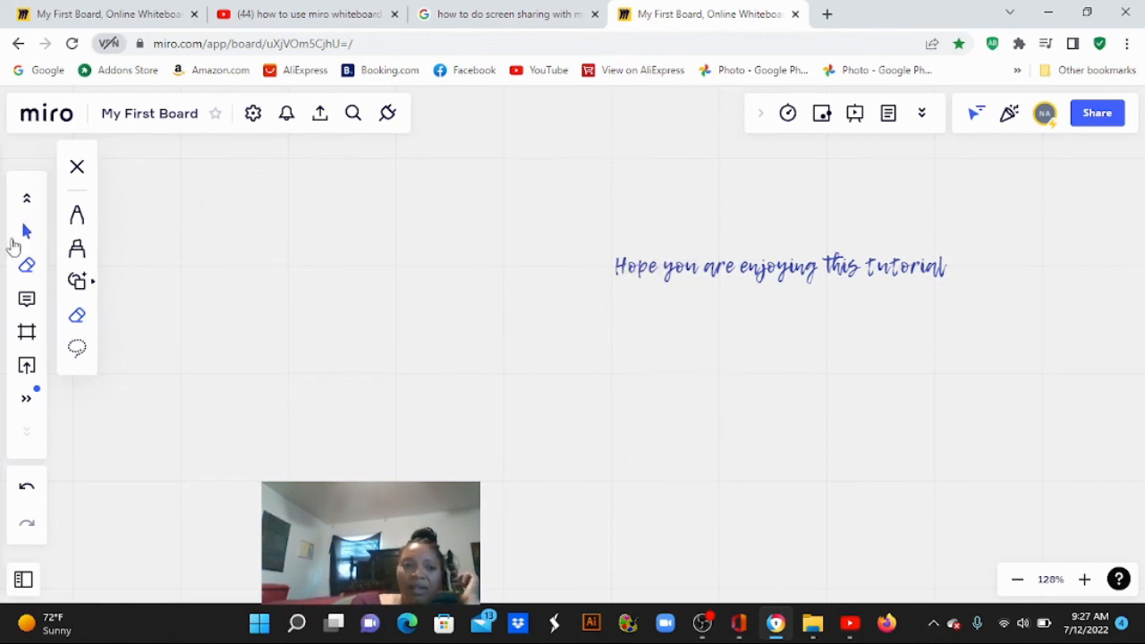
{"action": "left_click", "coordinate": [26, 240]}
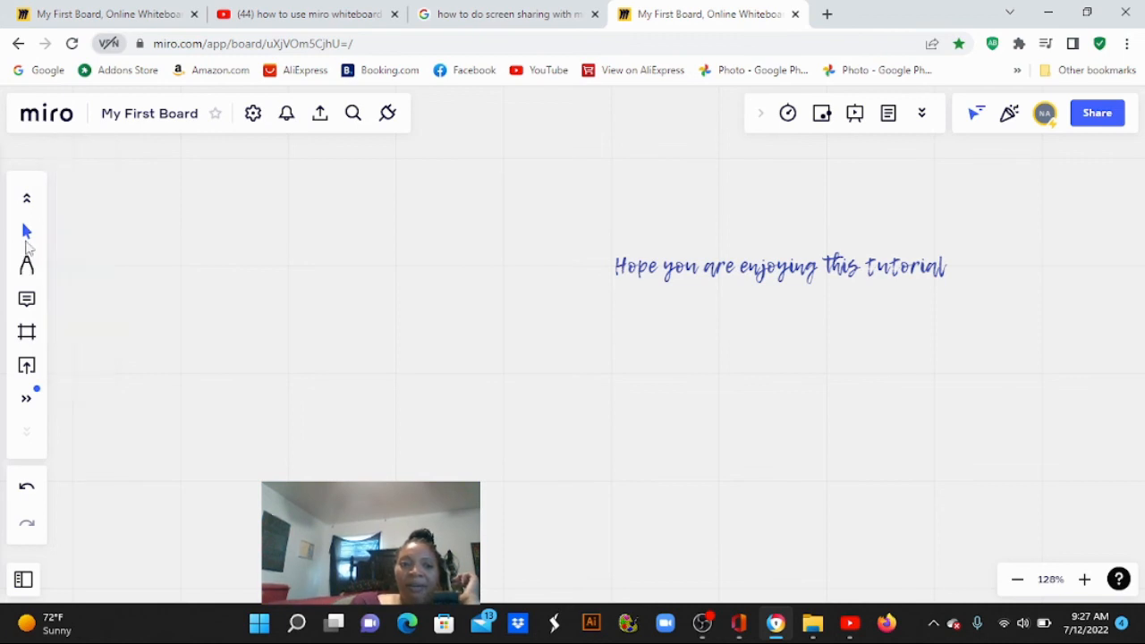
{"action": "left_click", "coordinate": [742, 280]}
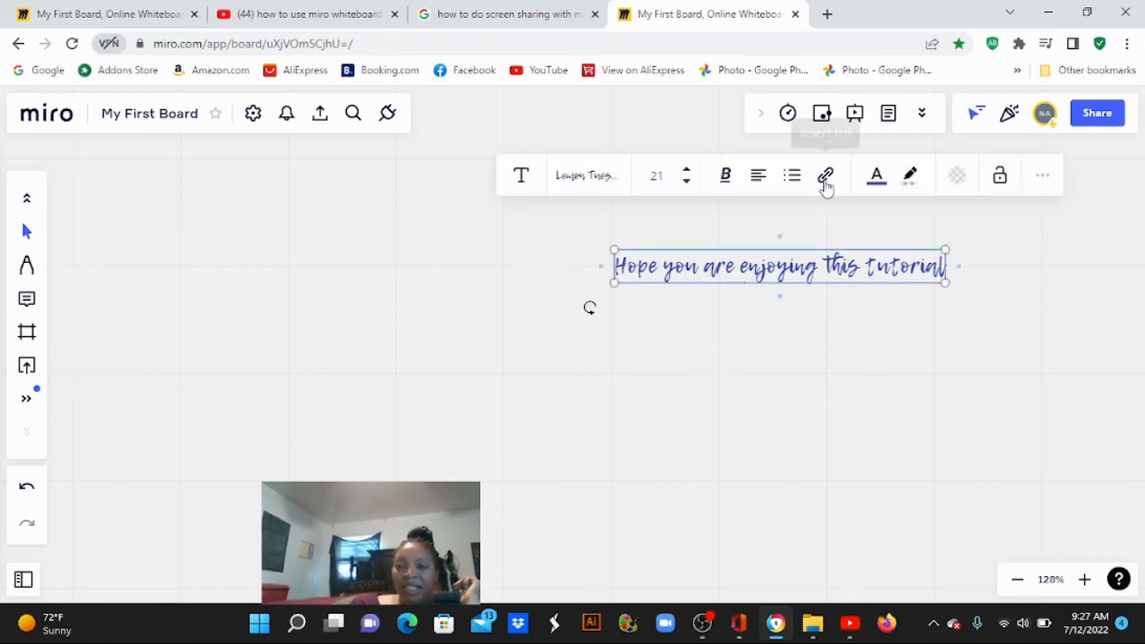
{"action": "key", "text": "Delete"}
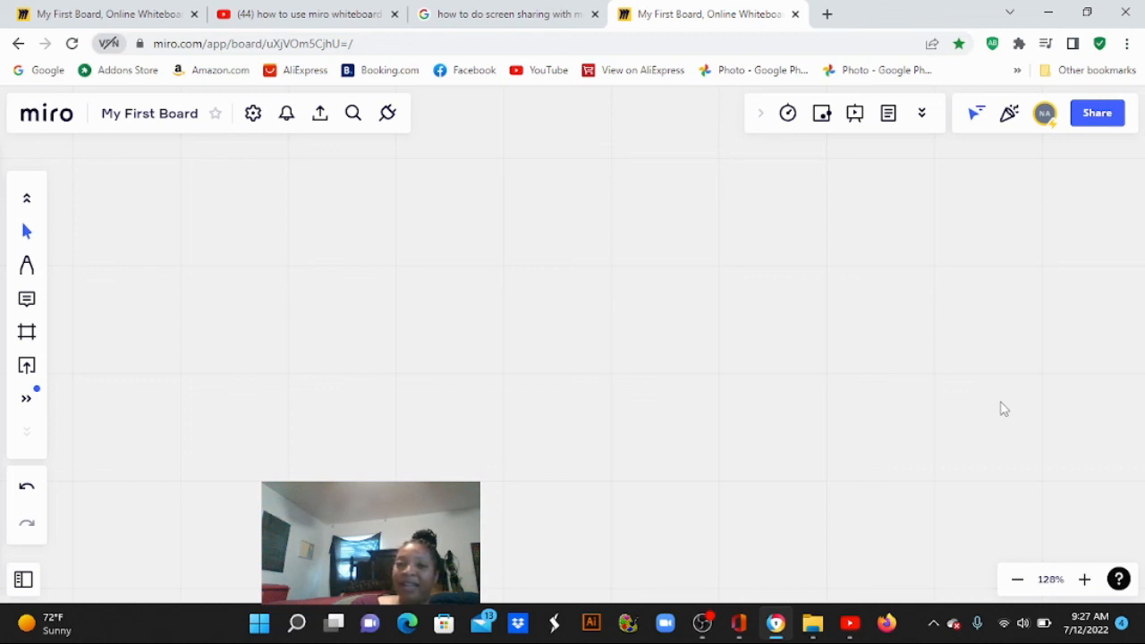
Switch to the OBS Studio window
{"action": "left_click", "coordinate": [703, 622]}
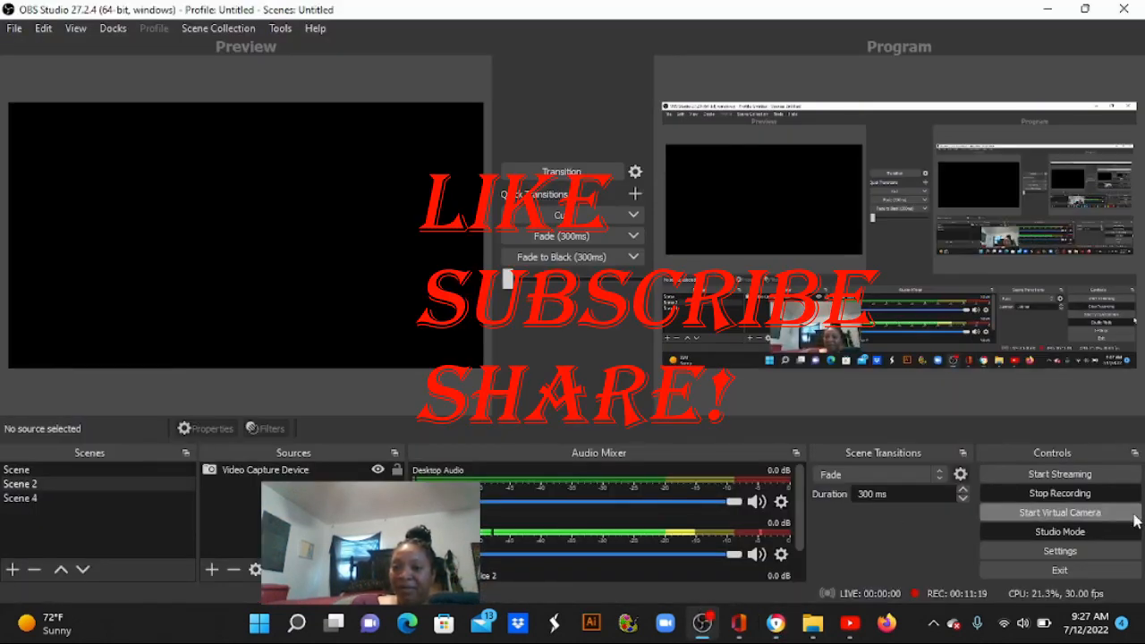